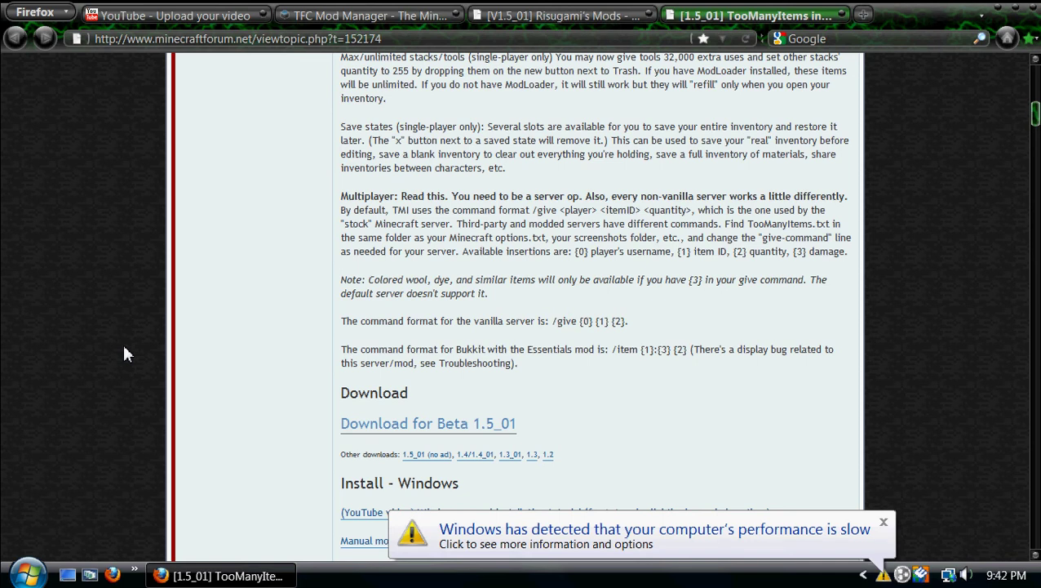
# - Dismiss the slow-performance warning and bring the TooManyItems Download and Install sections into view
pyautogui.click(883, 522)
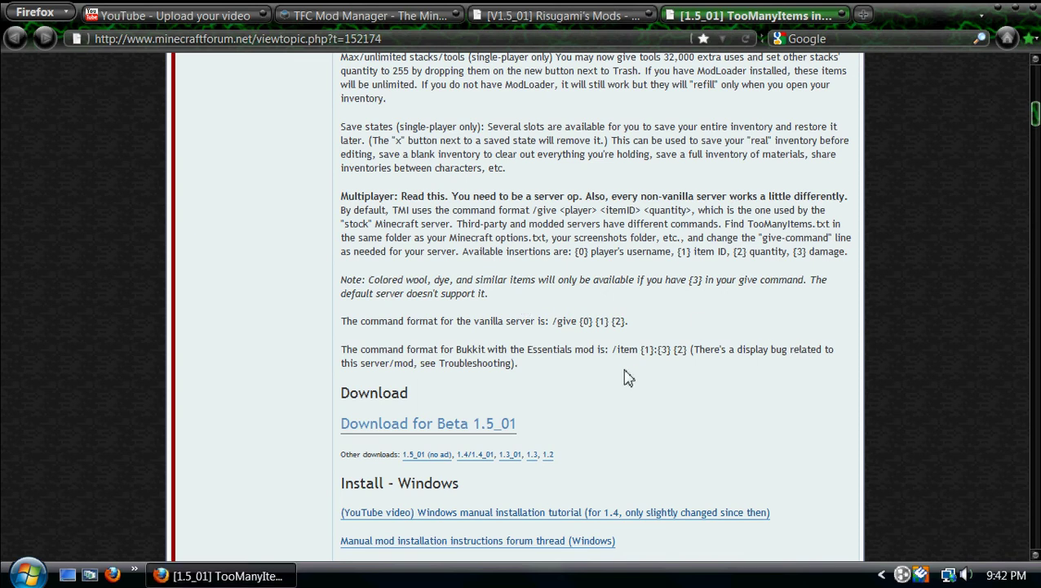
pyautogui.scroll(2, 618, 373)
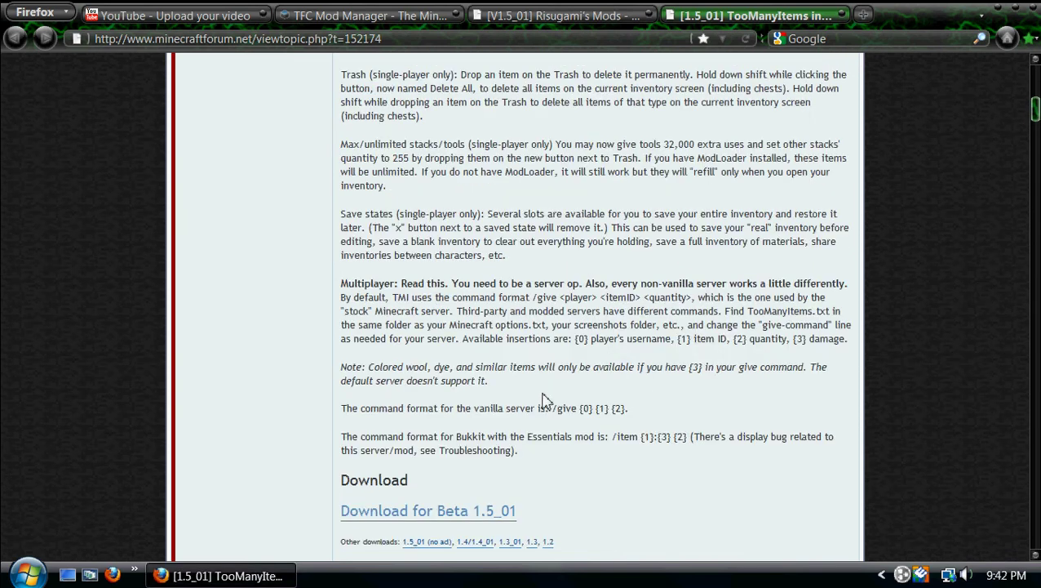
pyautogui.scroll(-2, 435, 471)
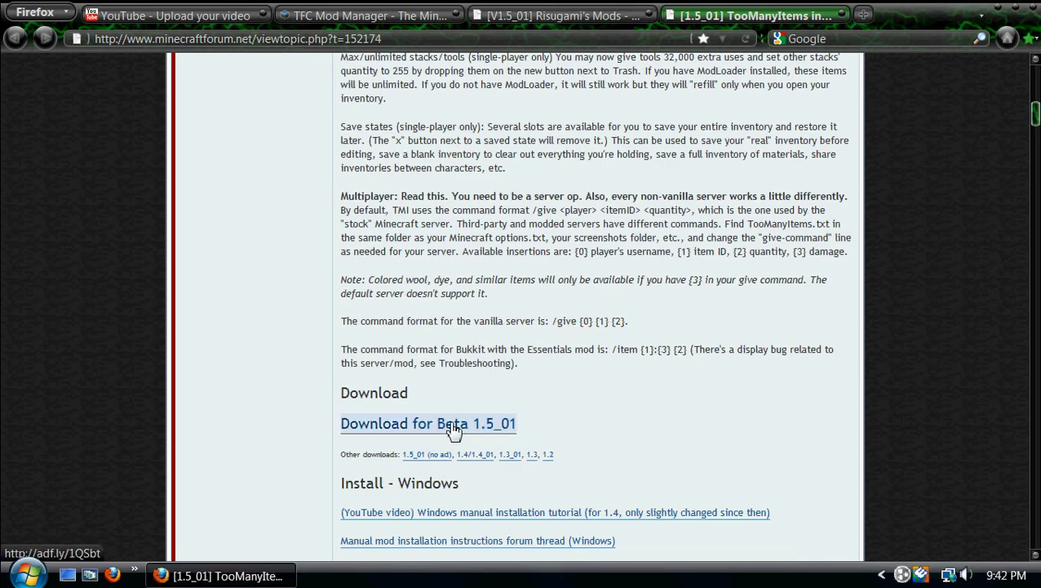
# - Start the TooManyItems Beta 1.5_01 download via AdF.ly, then go to the YouTube upload page
pyautogui.click(453, 430)
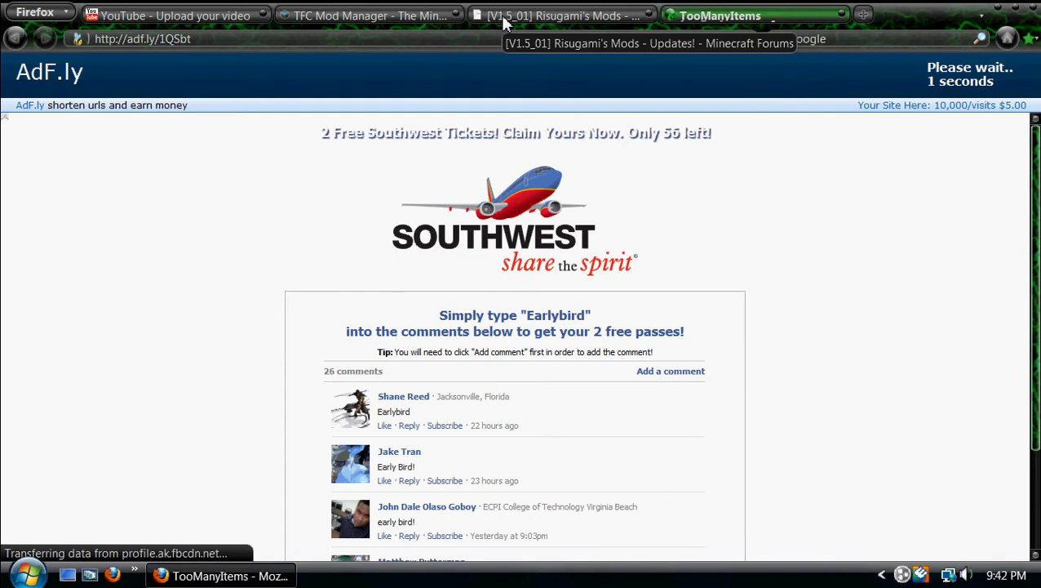
pyautogui.click(504, 20)
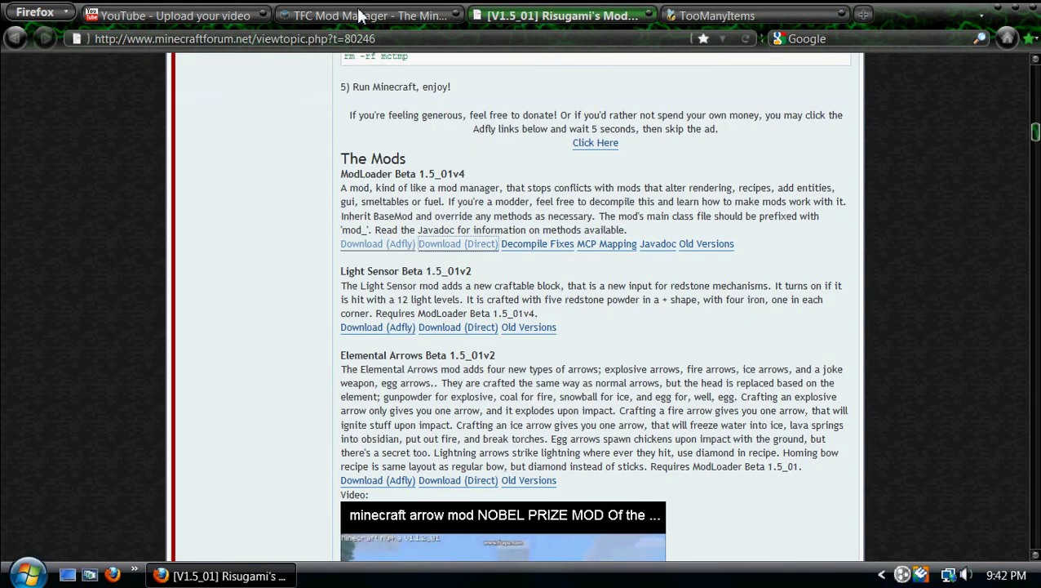
pyautogui.click(243, 16)
# - Check the YouTube upload progress, then go back to the Risugami's Mods ModLoader list
pyautogui.scroll(5, 343, 231)
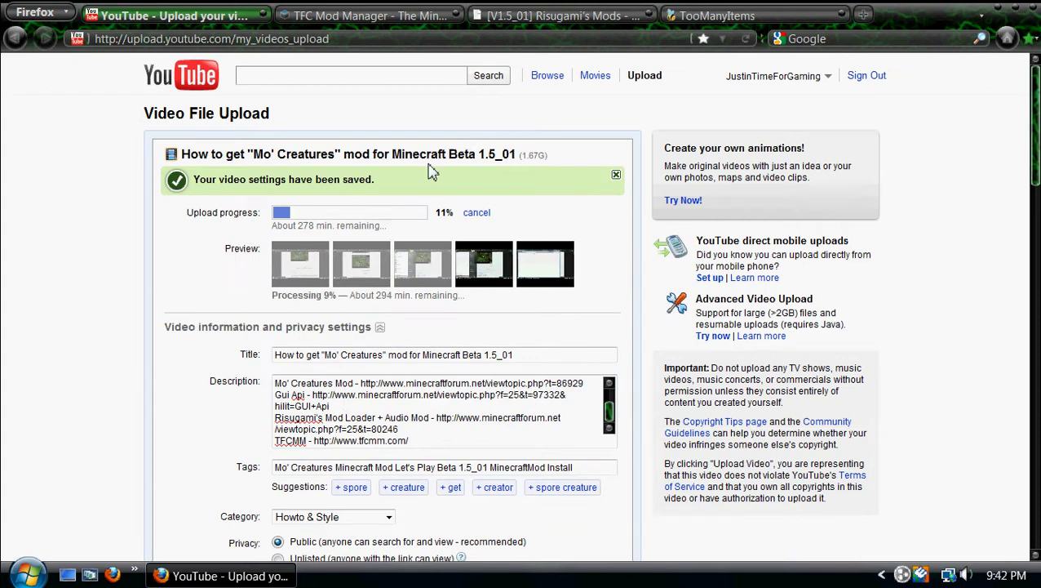
pyautogui.scroll(-5, 403, 188)
pyautogui.scroll(-3, 402, 192)
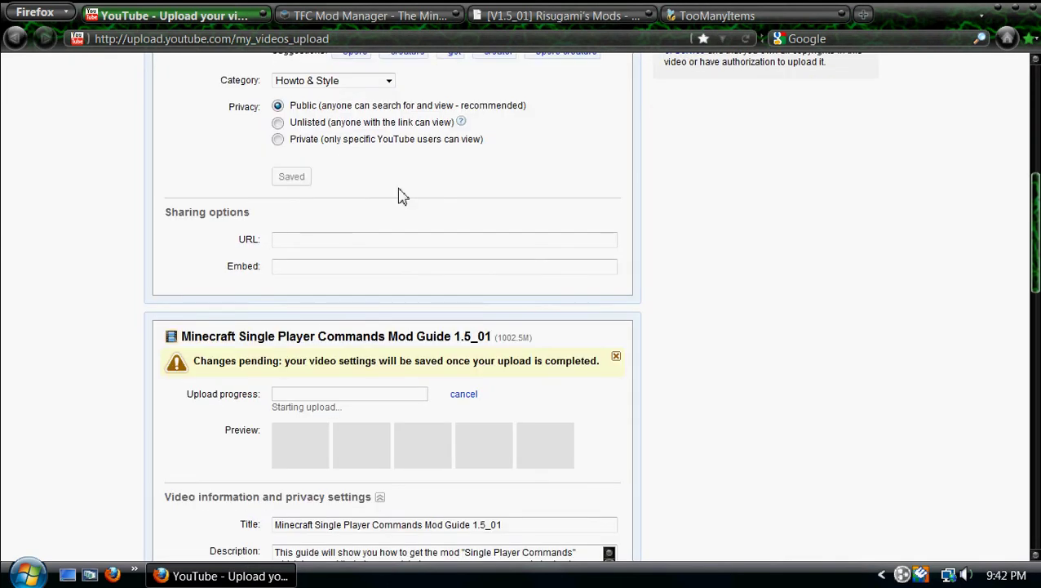
pyautogui.scroll(-2, 401, 196)
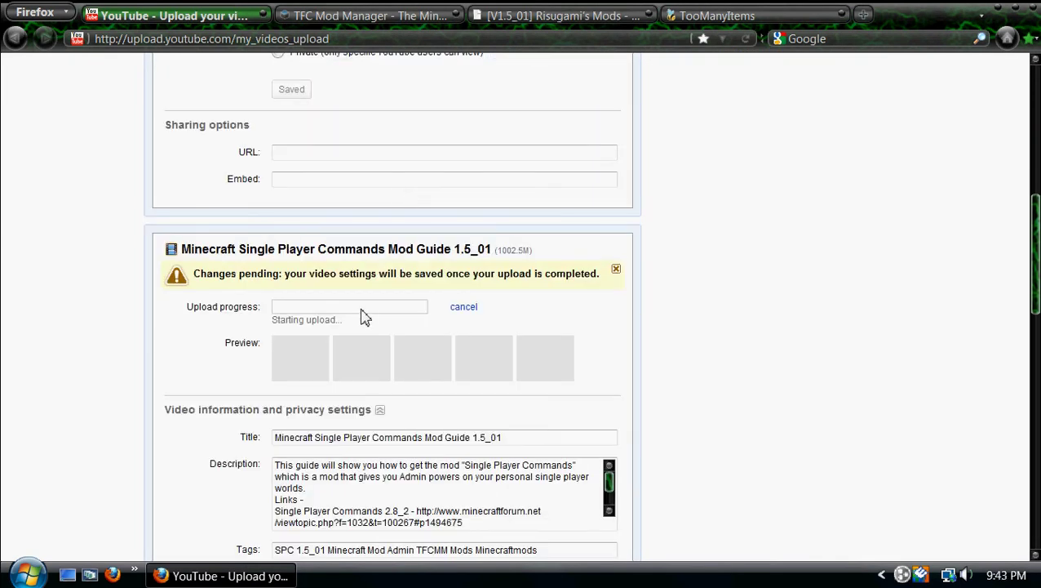
pyautogui.scroll(10, 365, 316)
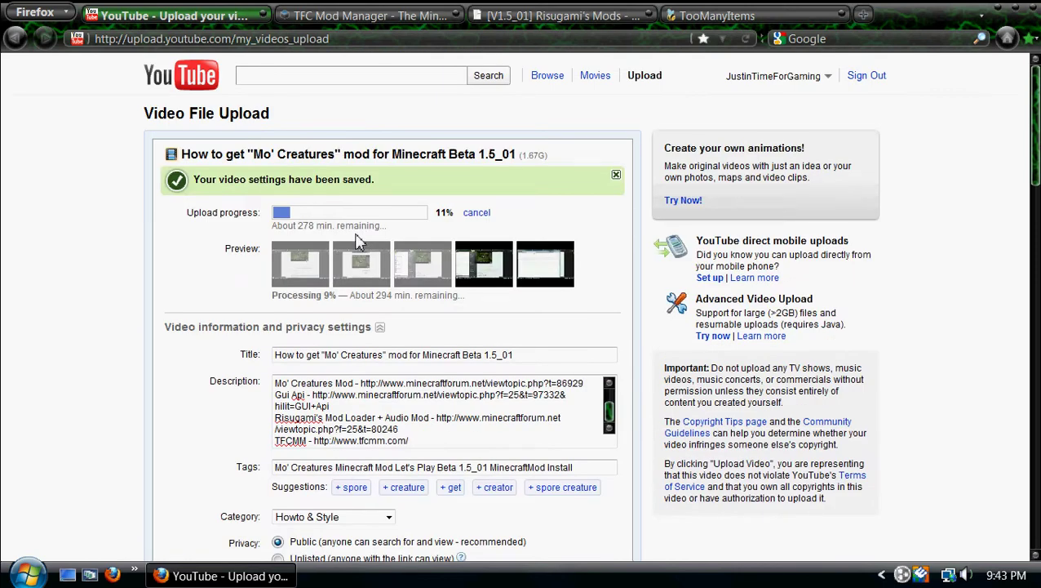
pyautogui.scroll(-20, 358, 249)
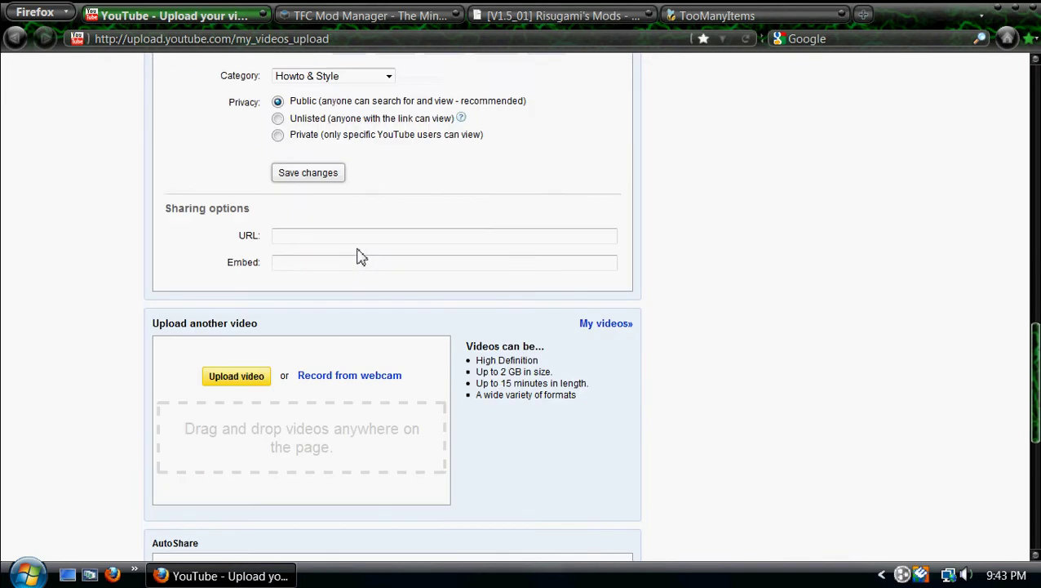
pyautogui.scroll(-2, 359, 255)
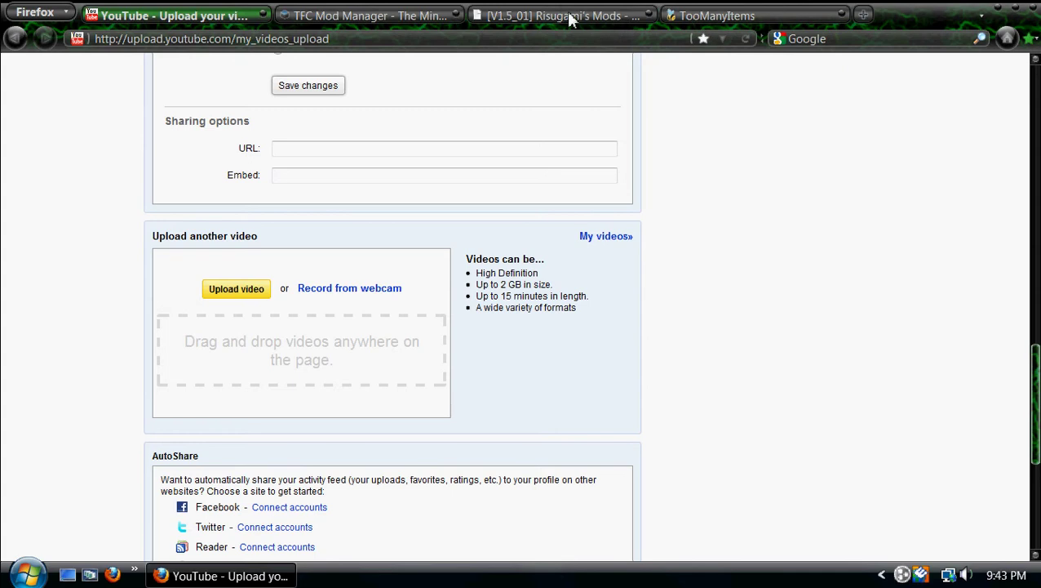
pyautogui.click(532, 25)
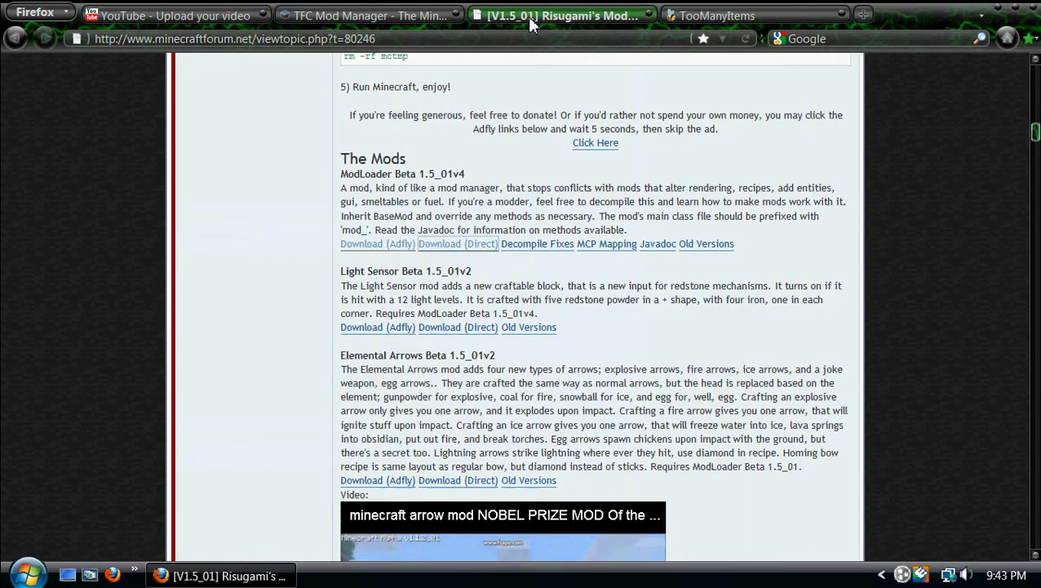
# - Save TooManyItems2011_05_10.zip and the direct-link ModLoader.zip to disk
pyautogui.click(708, 15)
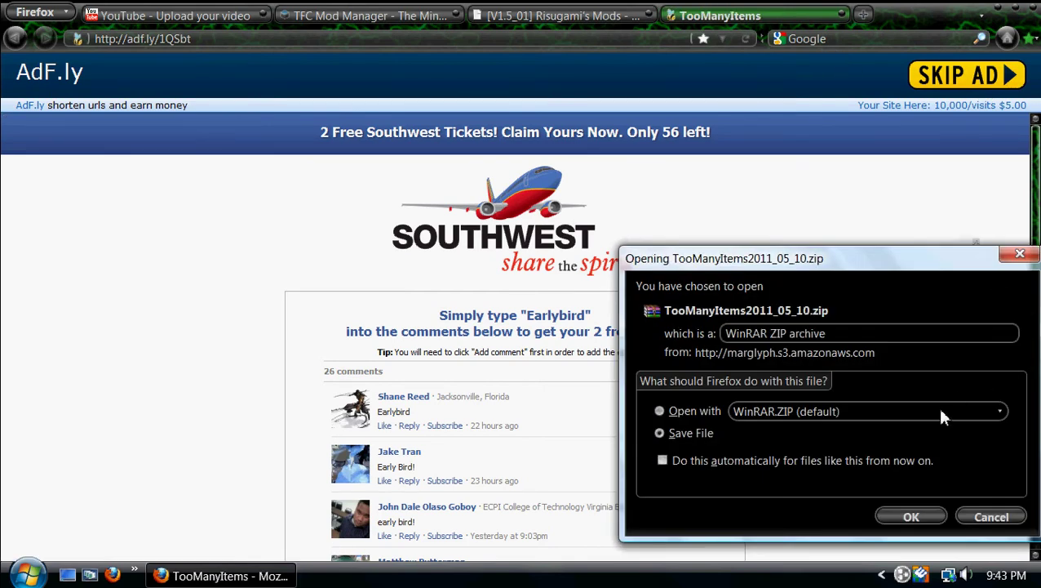
pyautogui.click(913, 516)
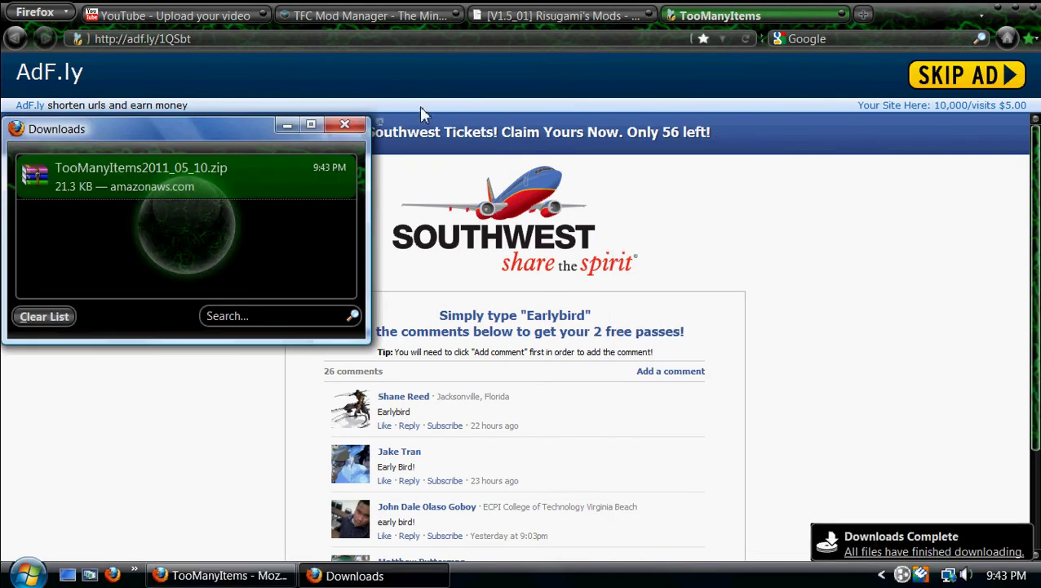
pyautogui.click(595, 17)
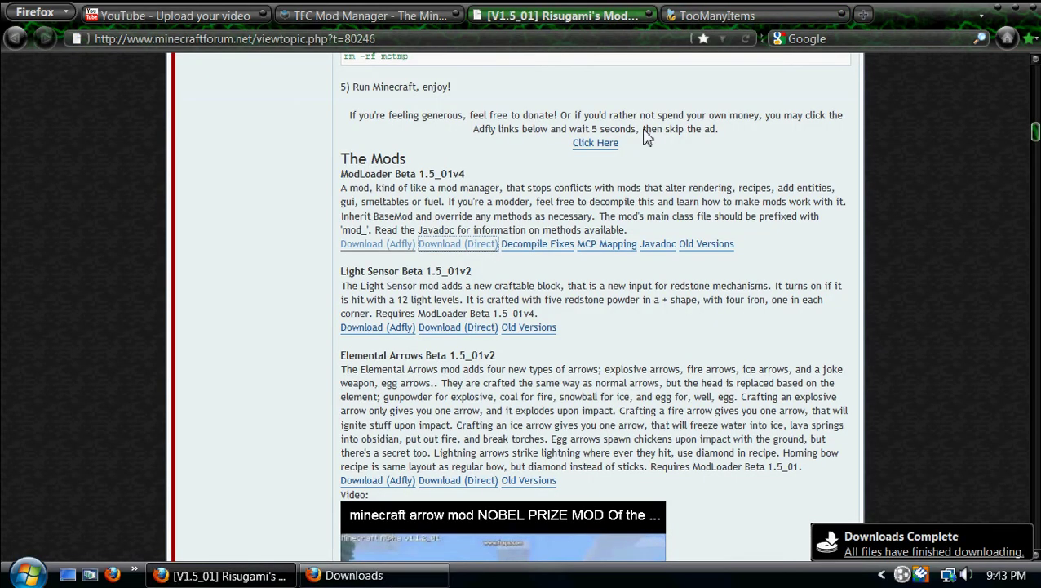
pyautogui.click(440, 243)
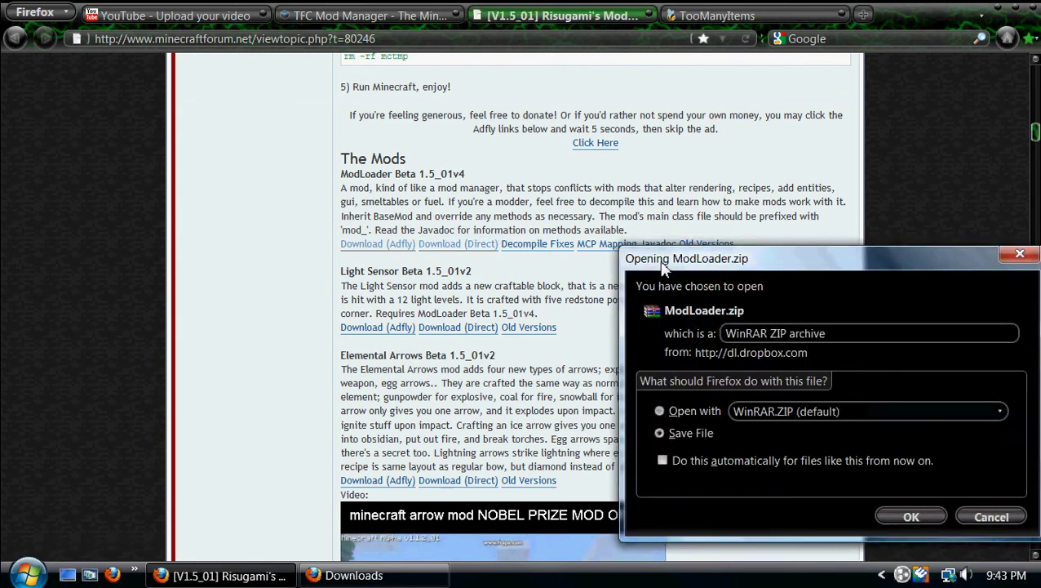
pyautogui.click(910, 515)
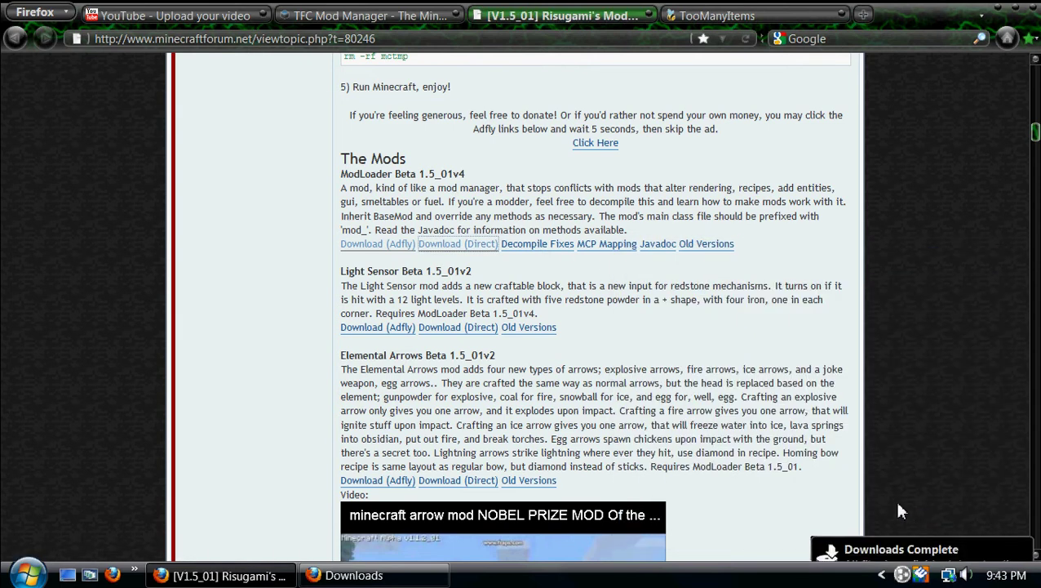
pyautogui.click(375, 23)
pyautogui.click(518, 20)
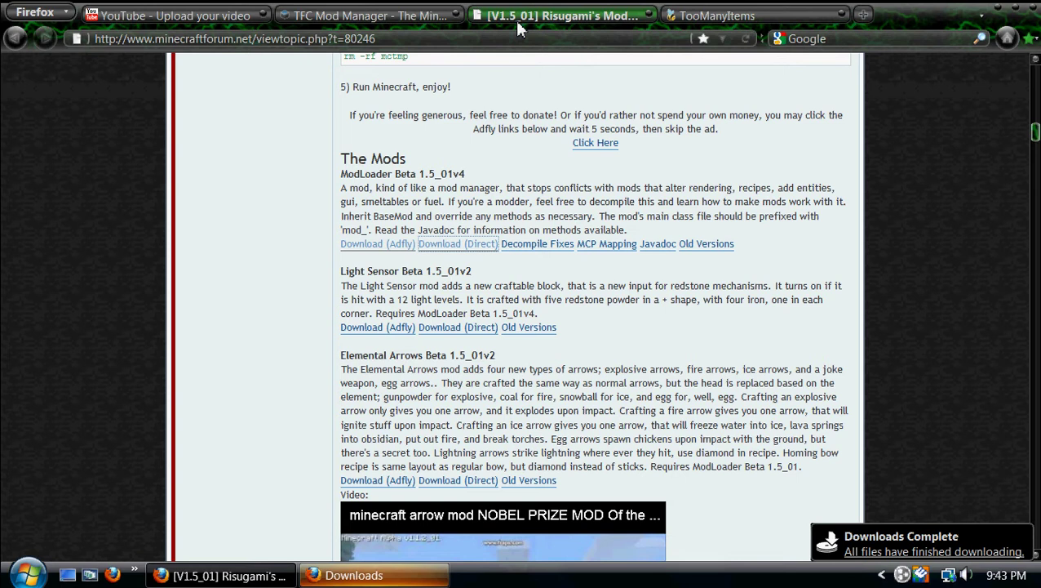
# - Save TFCMM2.31.exe from the TFC Mod Manager website
pyautogui.click(409, 16)
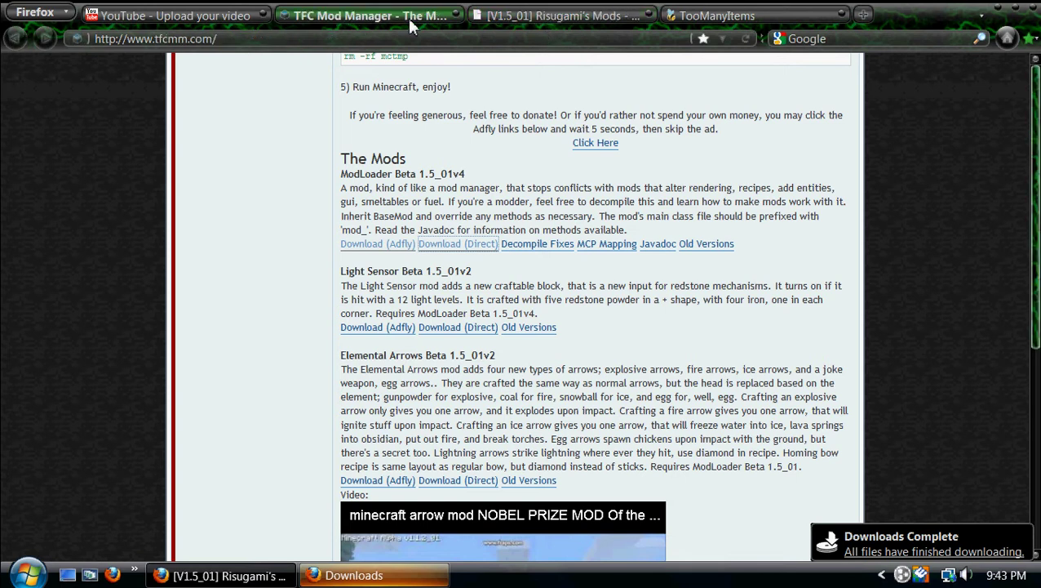
pyautogui.click(767, 324)
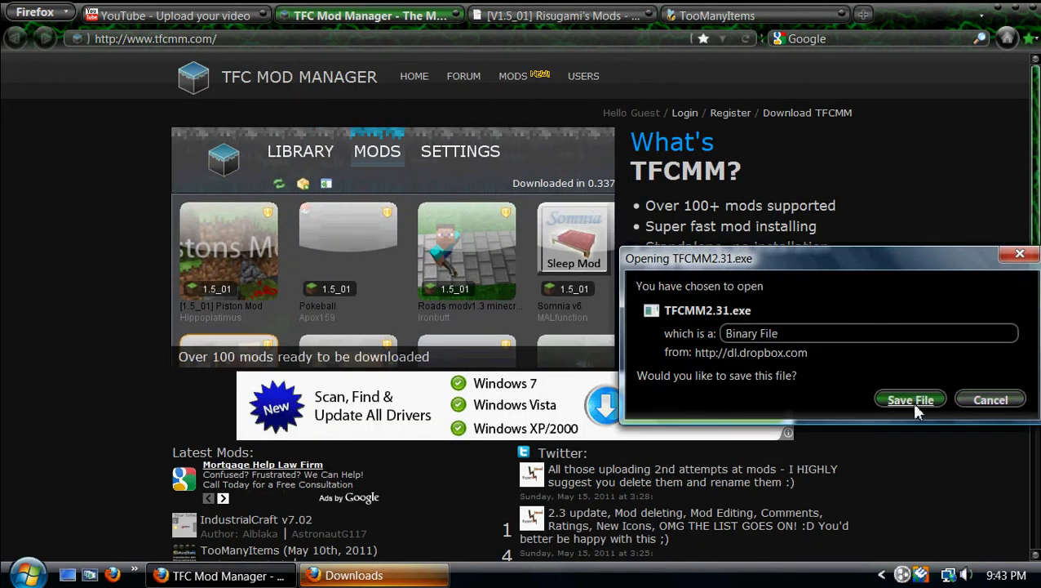
pyautogui.click(911, 401)
# - Clear the finished downloads from the Downloads list and close it
pyautogui.click(410, 577)
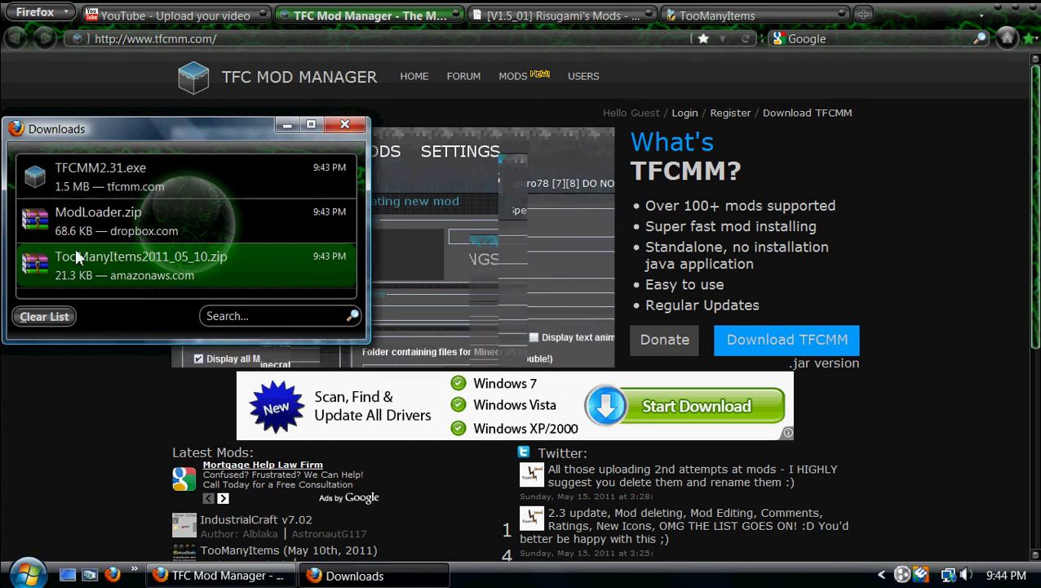
pyautogui.click(33, 315)
pyautogui.click(344, 125)
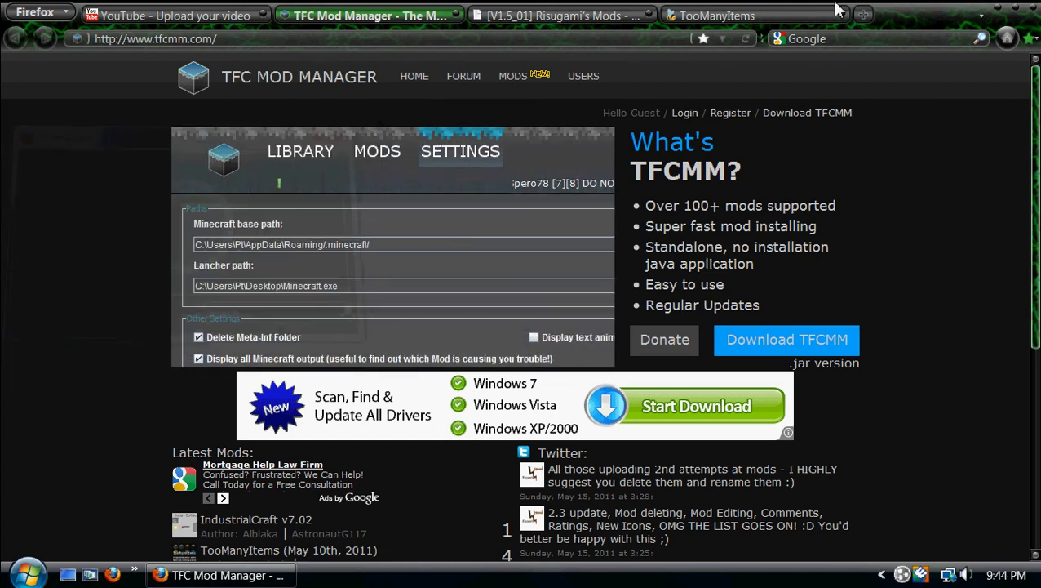
# - Run TFCMM2.31 from the Downloads folder despite the security warning and show its Library
pyautogui.click(996, 15)
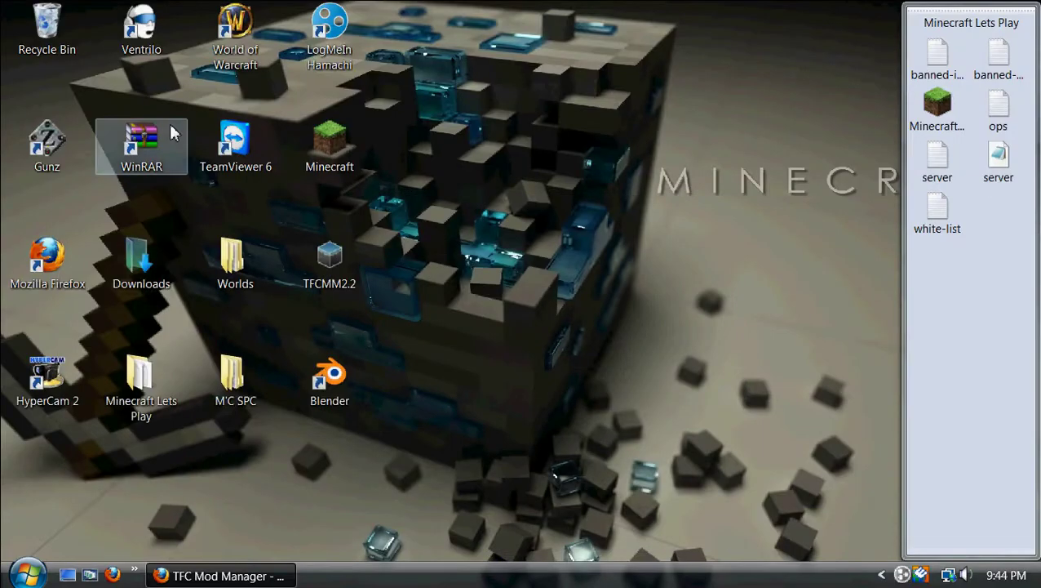
pyautogui.doubleClick(112, 276)
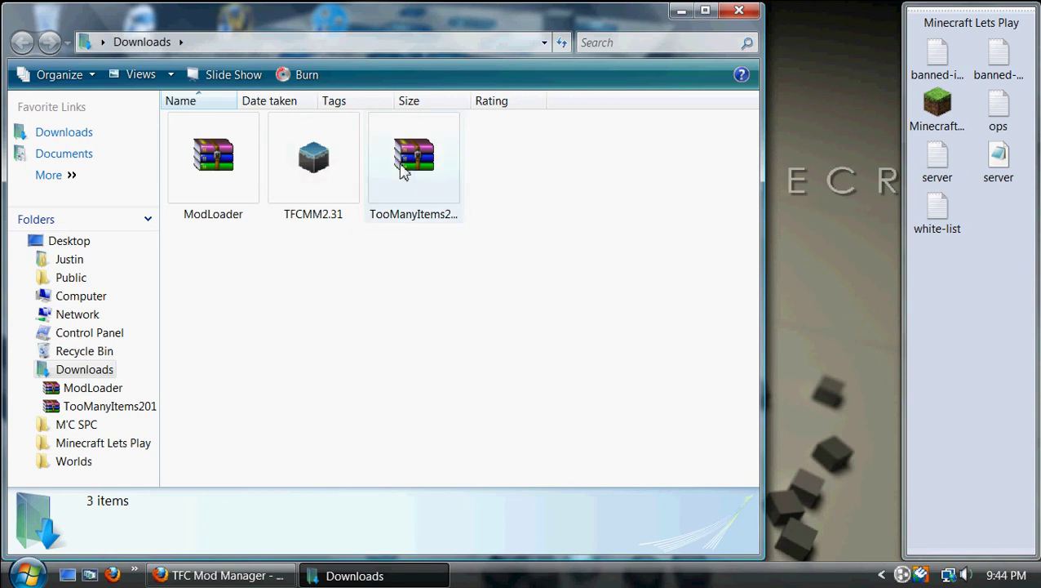
pyautogui.doubleClick(342, 186)
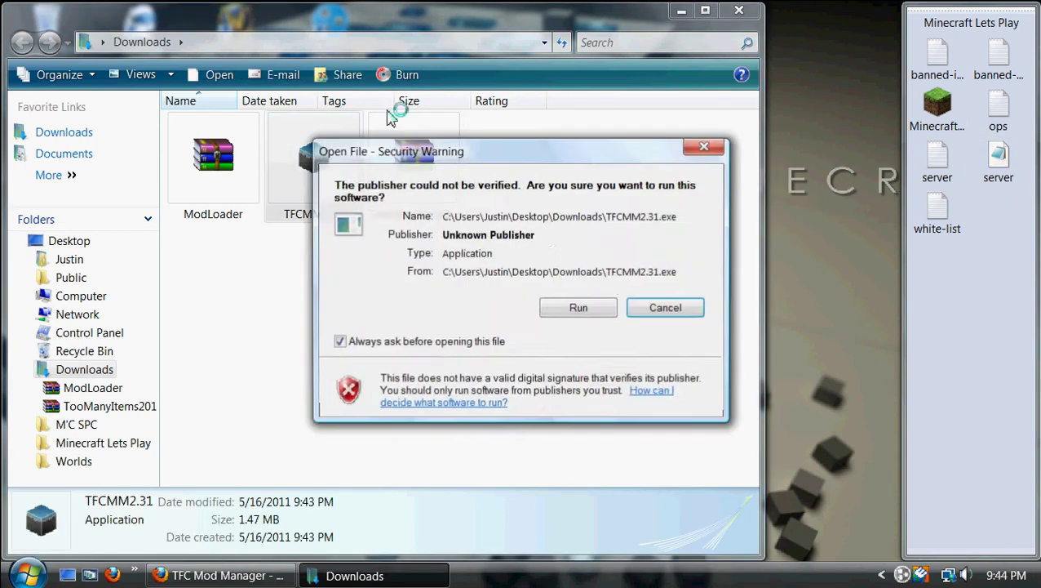
pyautogui.click(597, 307)
pyautogui.moveTo(514, 55)
pyautogui.mouseDown()
pyautogui.moveTo(697, 151)
pyautogui.moveTo(953, 221)
pyautogui.moveTo(981, 266)
pyautogui.mouseUp()
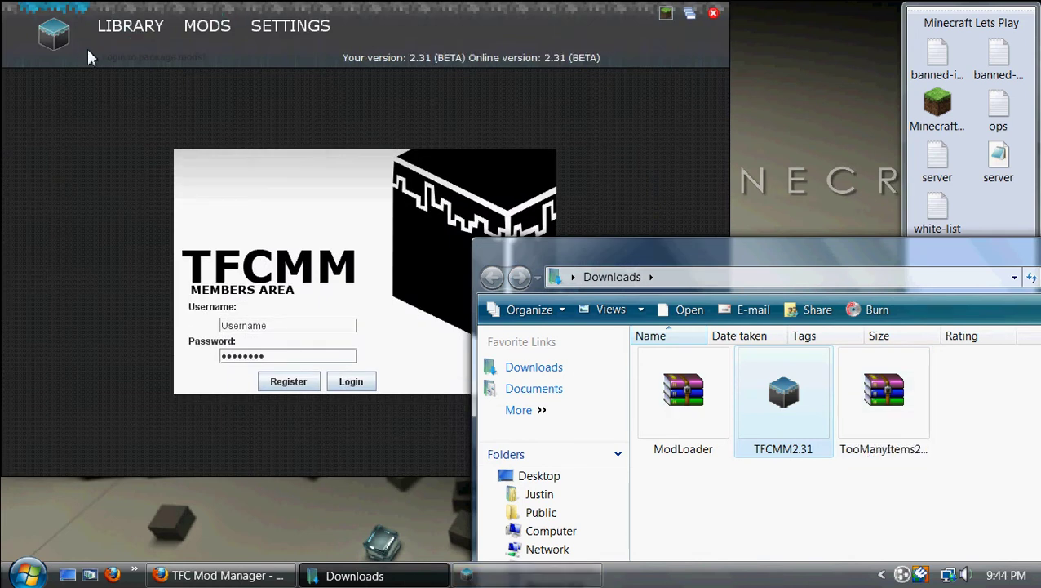
pyautogui.click(124, 32)
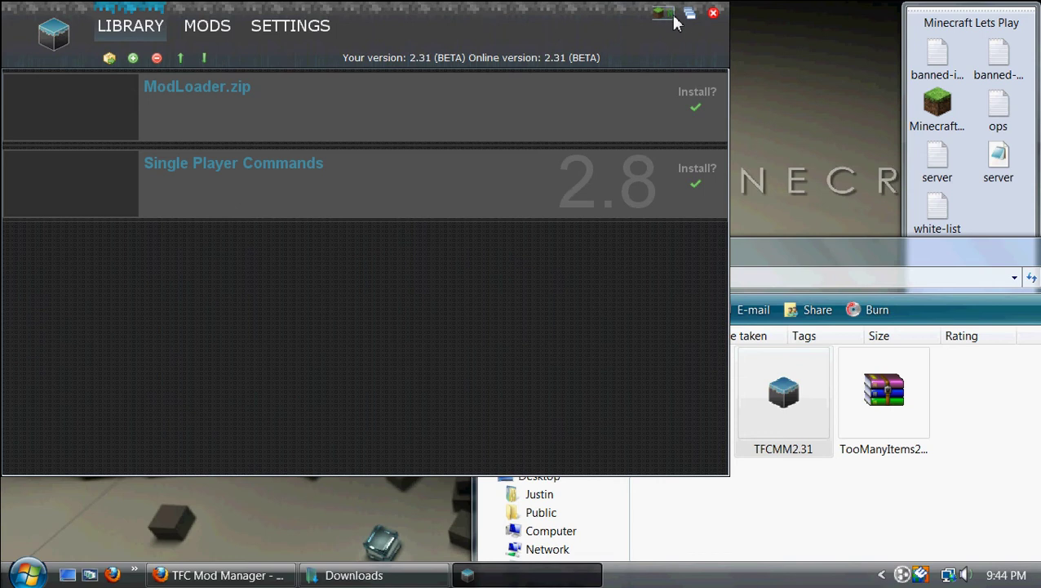
# - Move .minecraft from AppData\Roaming to the Recycle Bin and close the Roaming window
pyautogui.press('super')
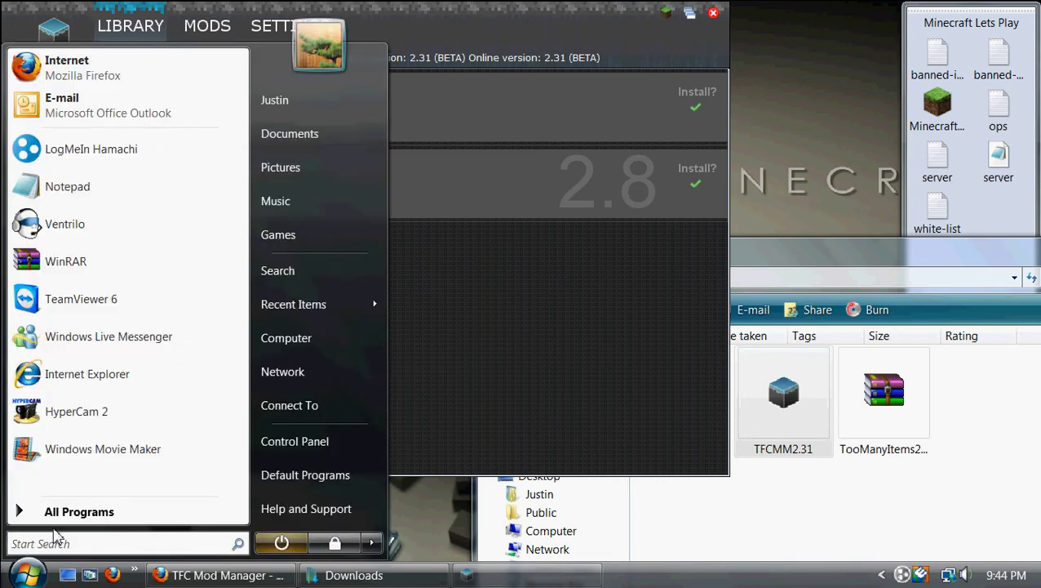
pyautogui.write('%')
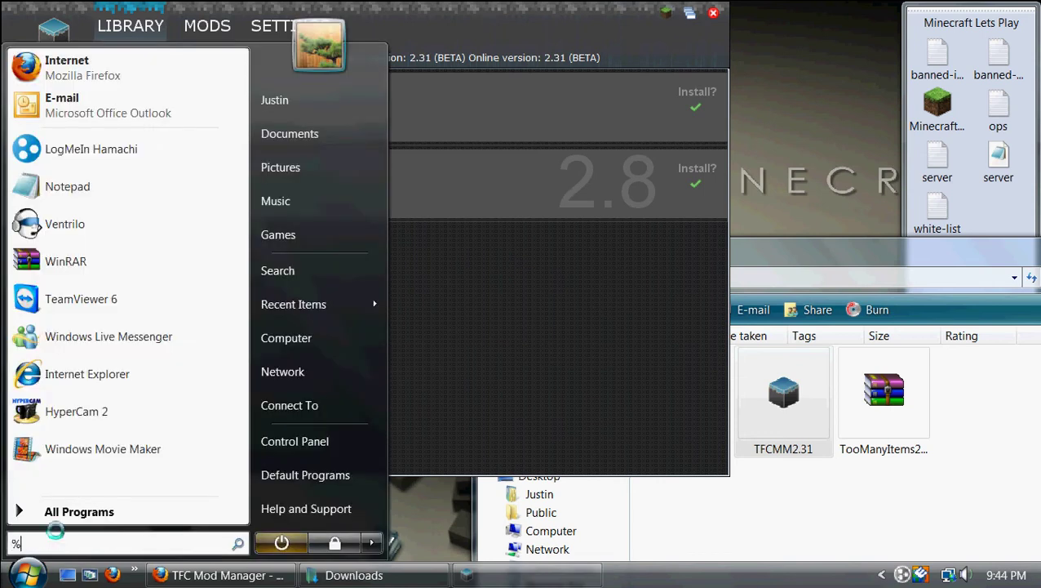
pyautogui.write('appdata%')
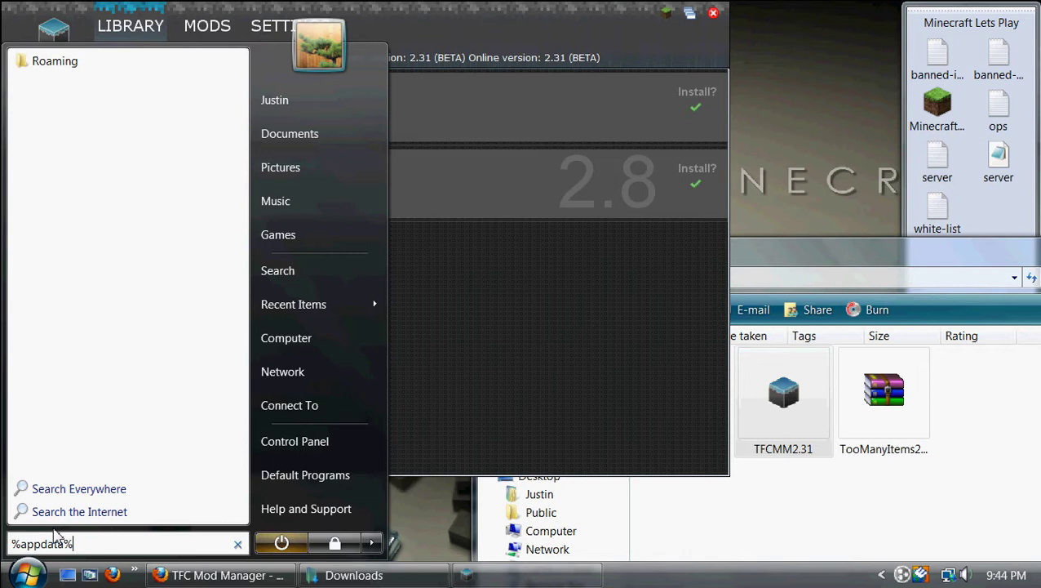
pyautogui.press('Return')
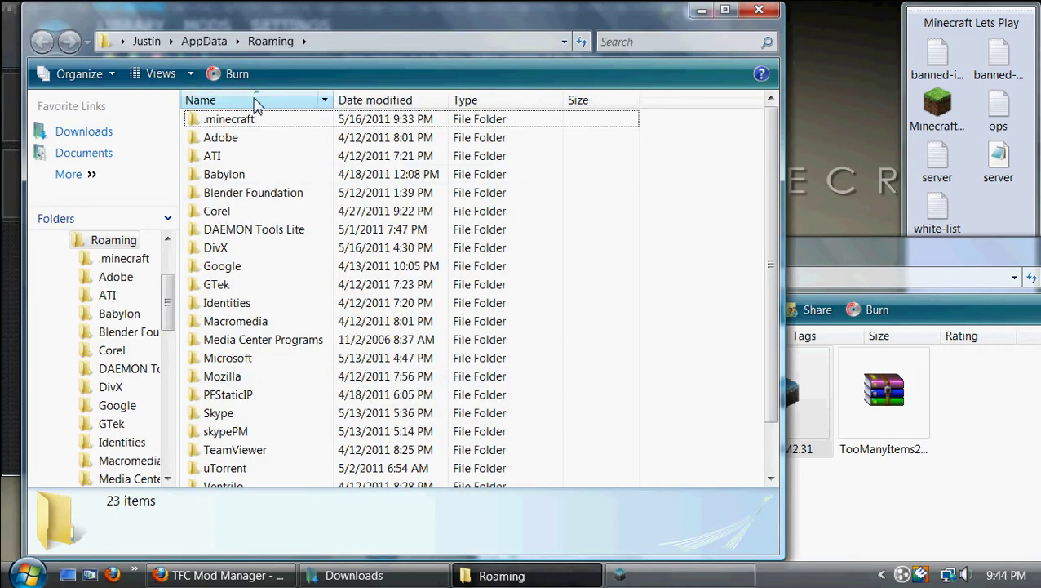
pyautogui.click(258, 120)
pyautogui.press('Delete')
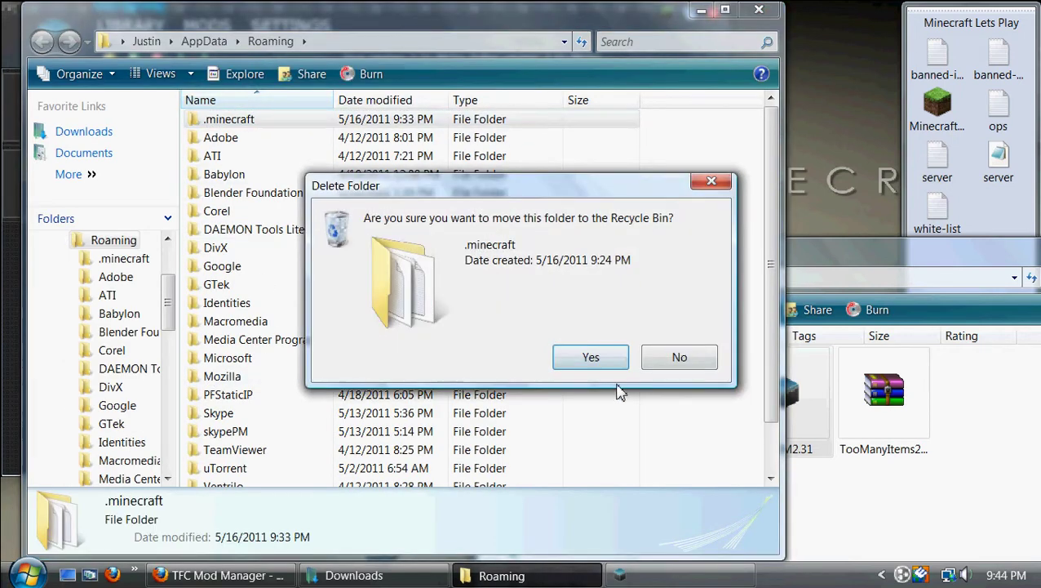
pyautogui.click(602, 365)
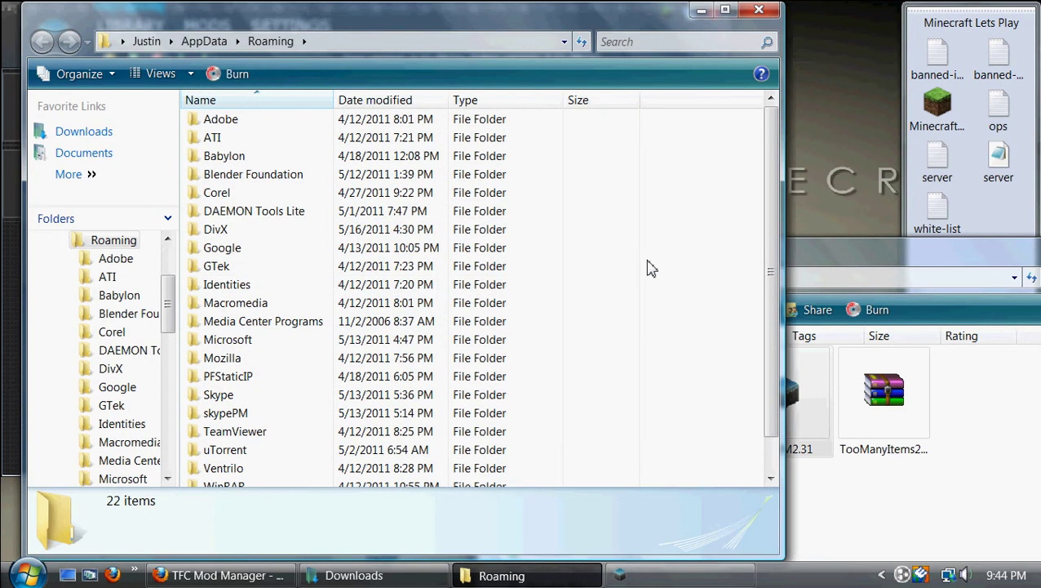
pyautogui.click(758, 10)
pyautogui.click(940, 497)
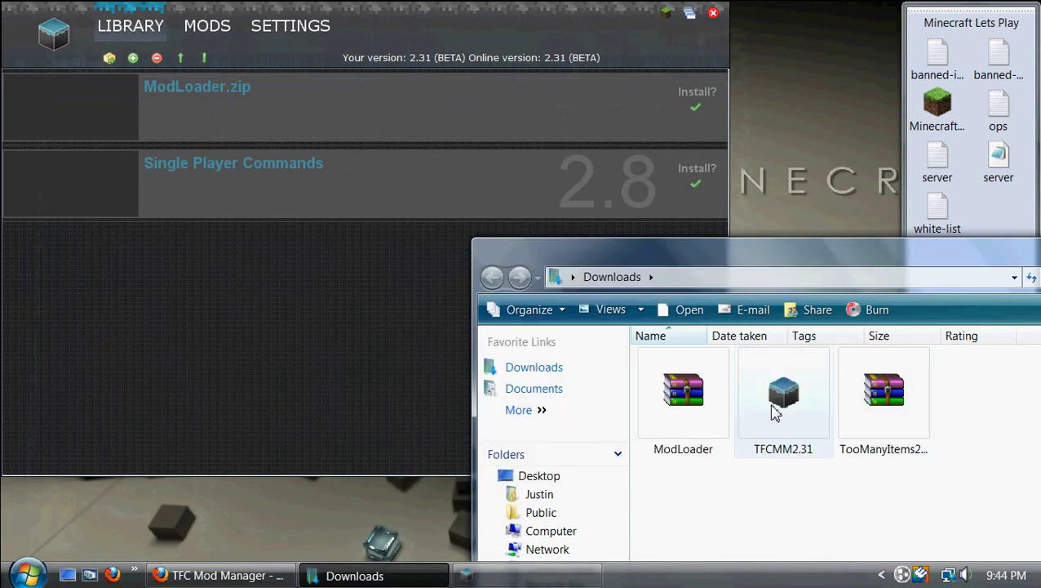
# - Delete ModLoader.zip and Single Player Commands from the library, then minimize the mod manager
pyautogui.click(177, 82)
pyautogui.click(151, 61)
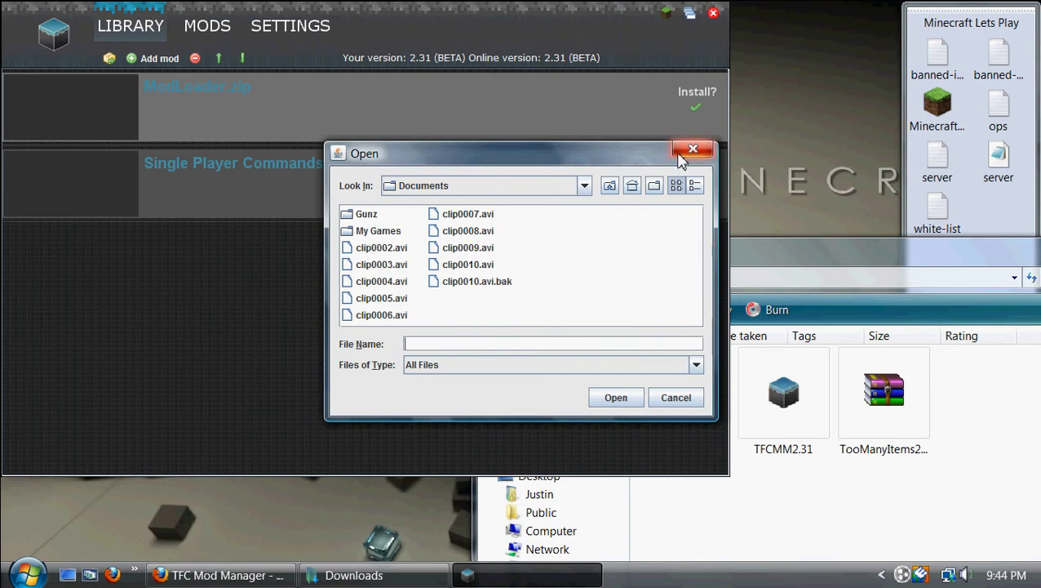
pyautogui.click(692, 148)
pyautogui.click(157, 61)
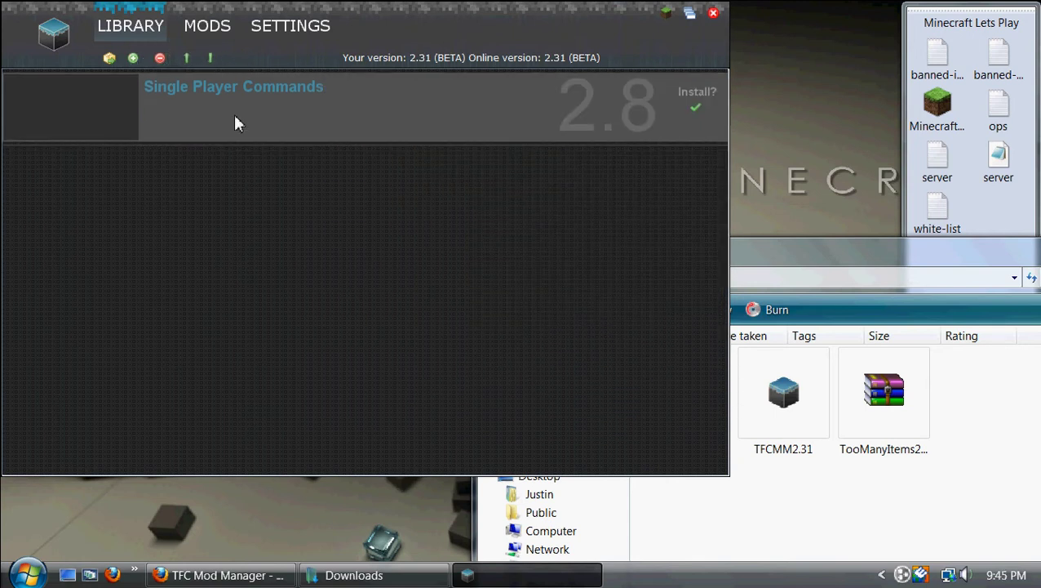
pyautogui.click(235, 121)
pyautogui.click(161, 59)
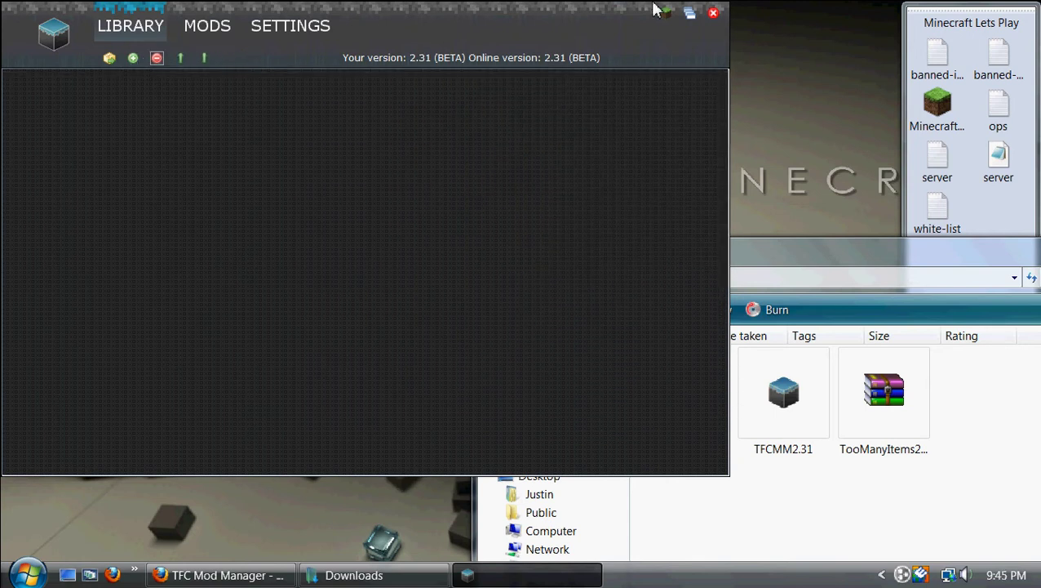
pyautogui.click(687, 12)
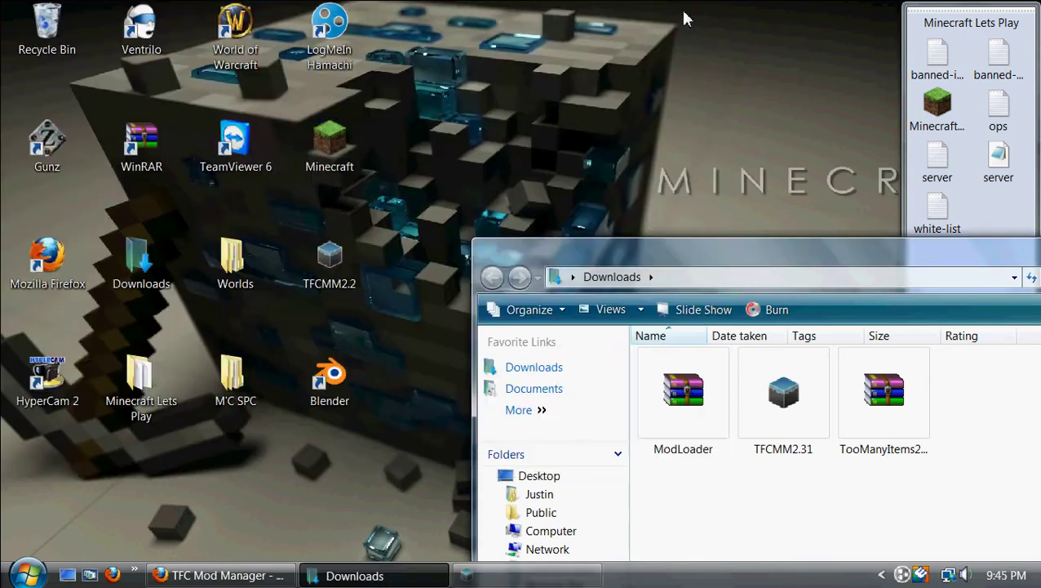
# - Launch Minecraft from the desktop icon, allow it to run, and log in to start updating
pyautogui.doubleClick(363, 143)
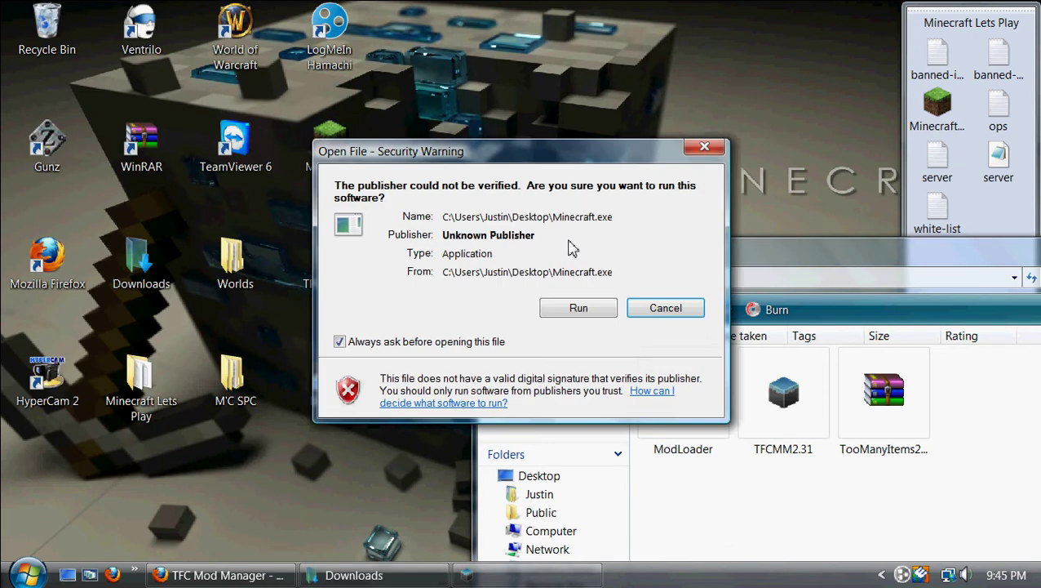
pyautogui.click(600, 307)
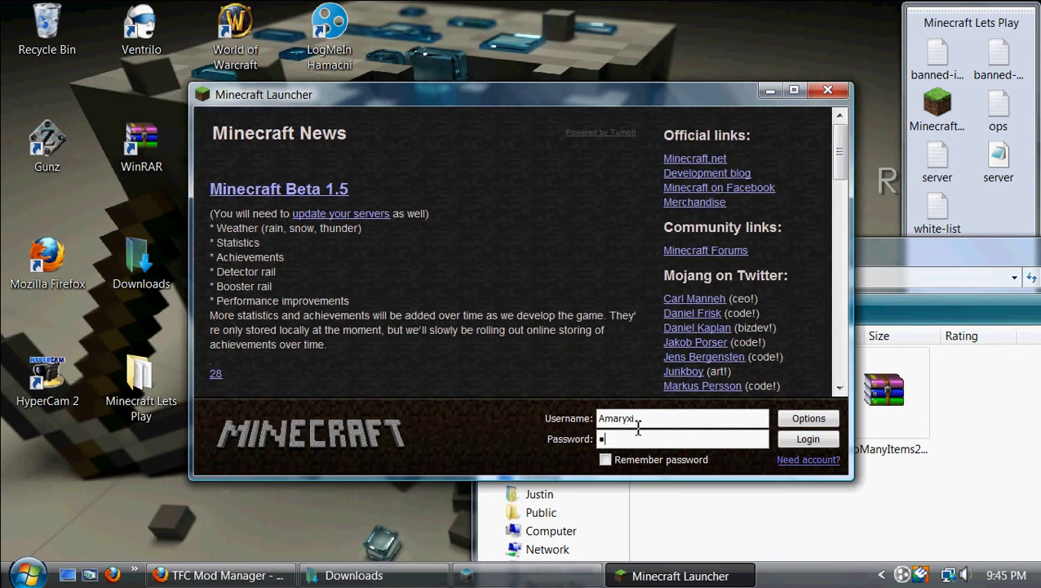
pyautogui.press('Return')
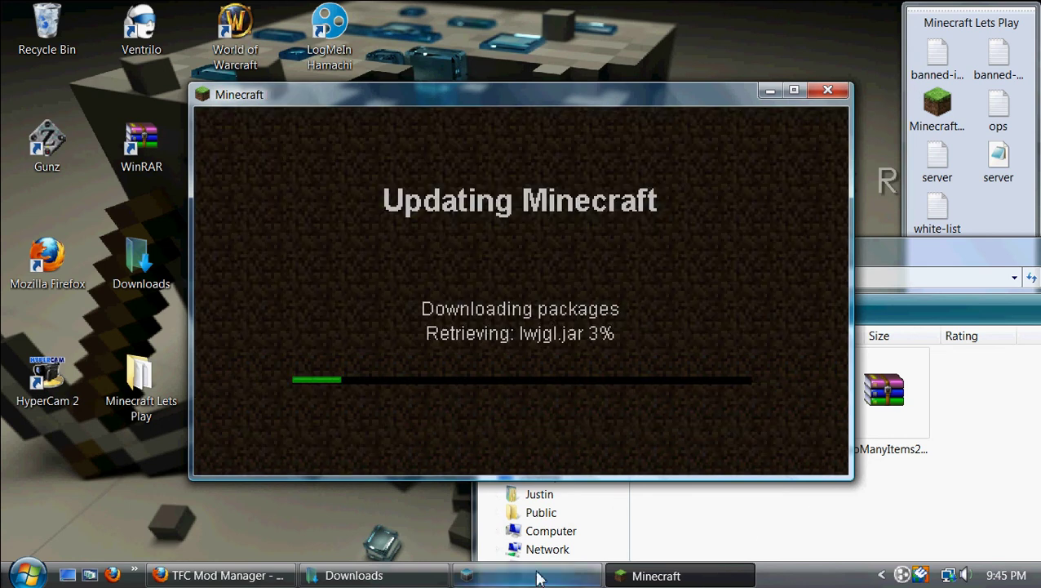
pyautogui.moveTo(537, 577)
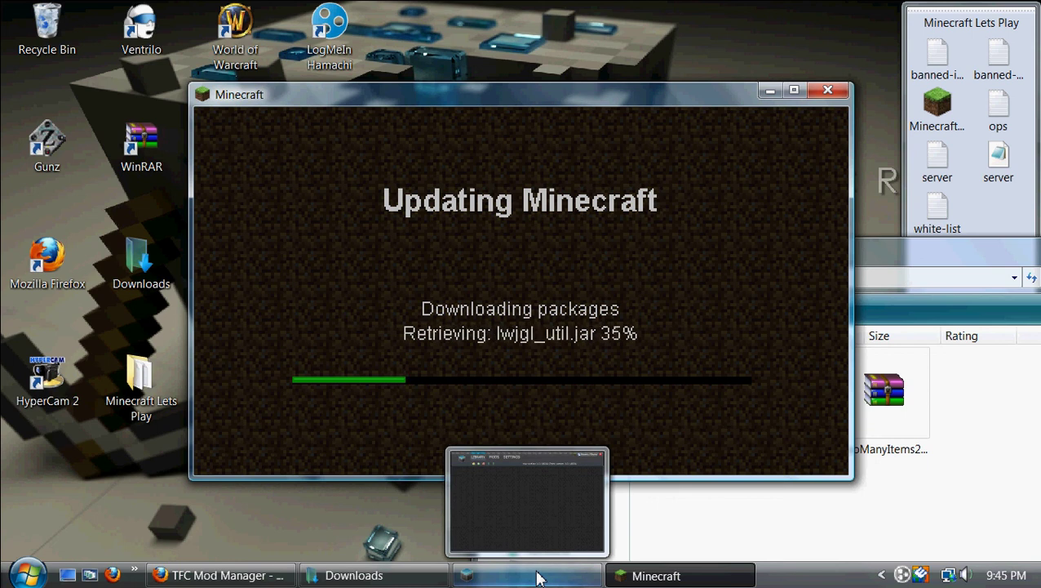
# - Drag ModLoader.zip and TooManyItems2011_05_10.zip into the library, closing each Java error window
pyautogui.click(539, 576)
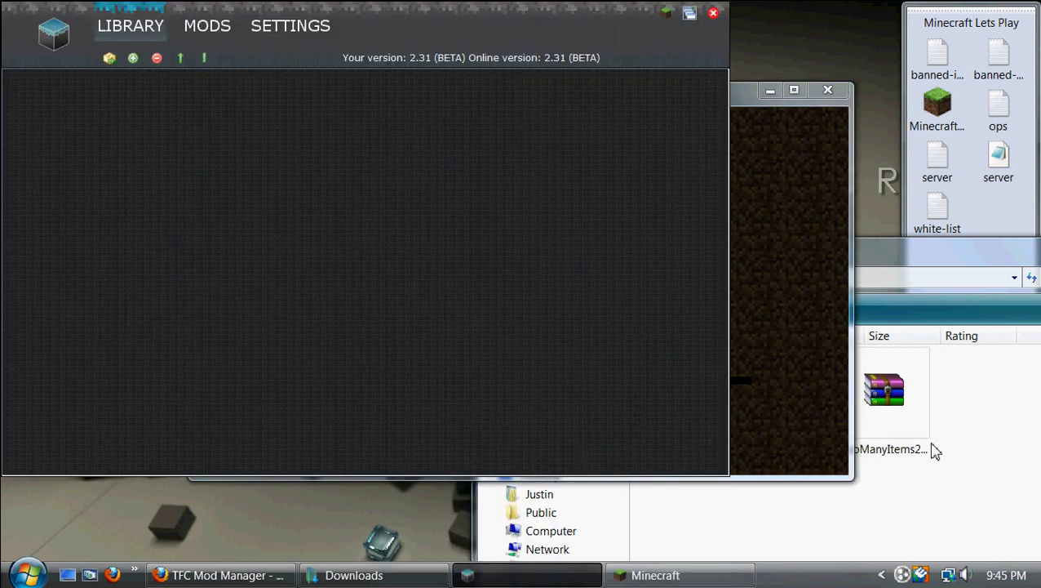
pyautogui.click(930, 490)
pyautogui.moveTo(699, 430); pyautogui.dragTo(271, 114)
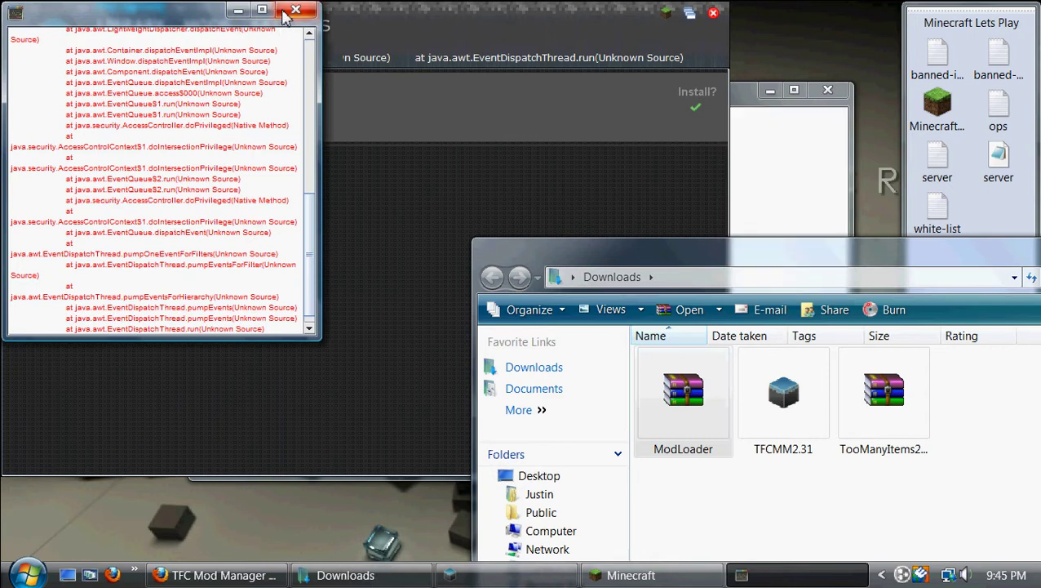
pyautogui.click(296, 10)
pyautogui.moveTo(893, 416)
pyautogui.mouseDown()
pyautogui.moveTo(636, 269)
pyautogui.moveTo(175, 266)
pyautogui.mouseUp()
pyautogui.click(295, 10)
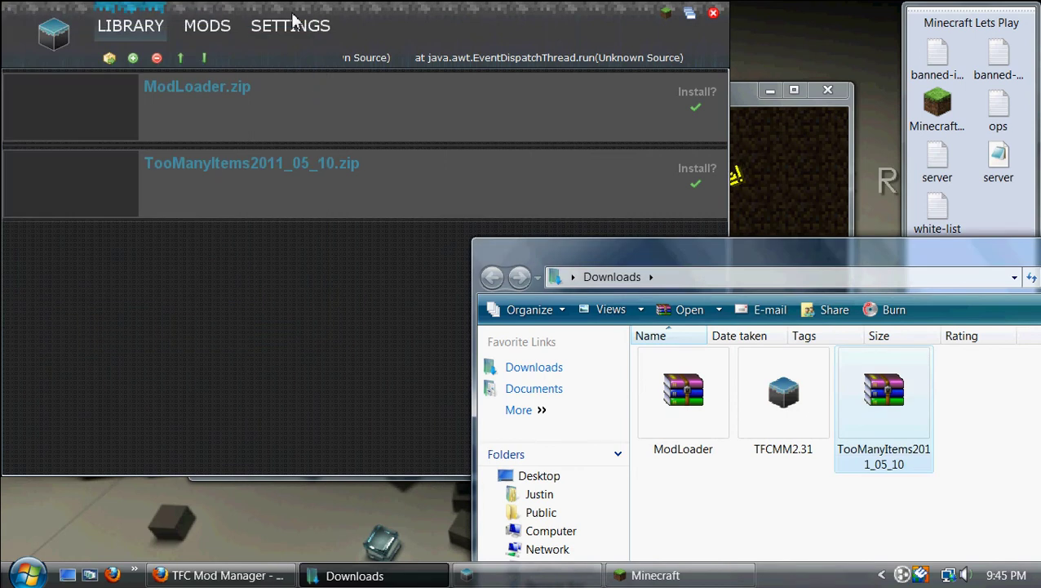
pyautogui.click(136, 36)
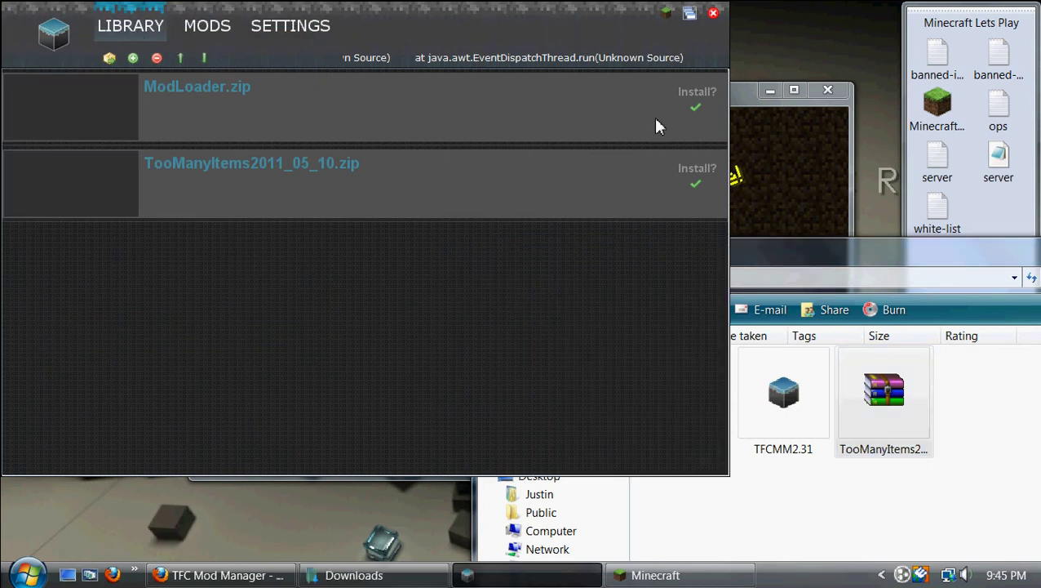
# - Close Minecraft and start installing the two listed mods
pyautogui.click(800, 161)
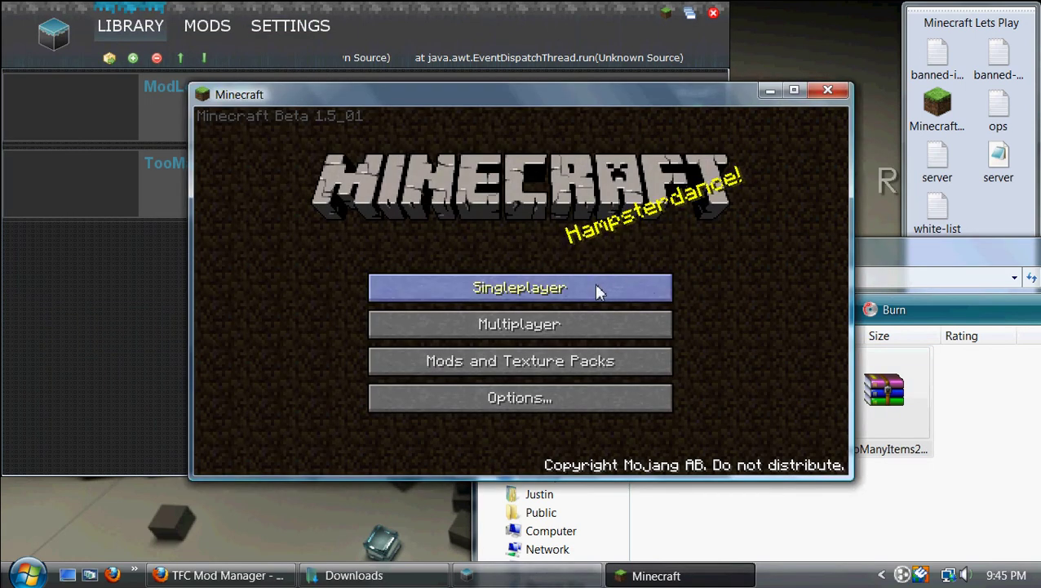
pyautogui.click(827, 90)
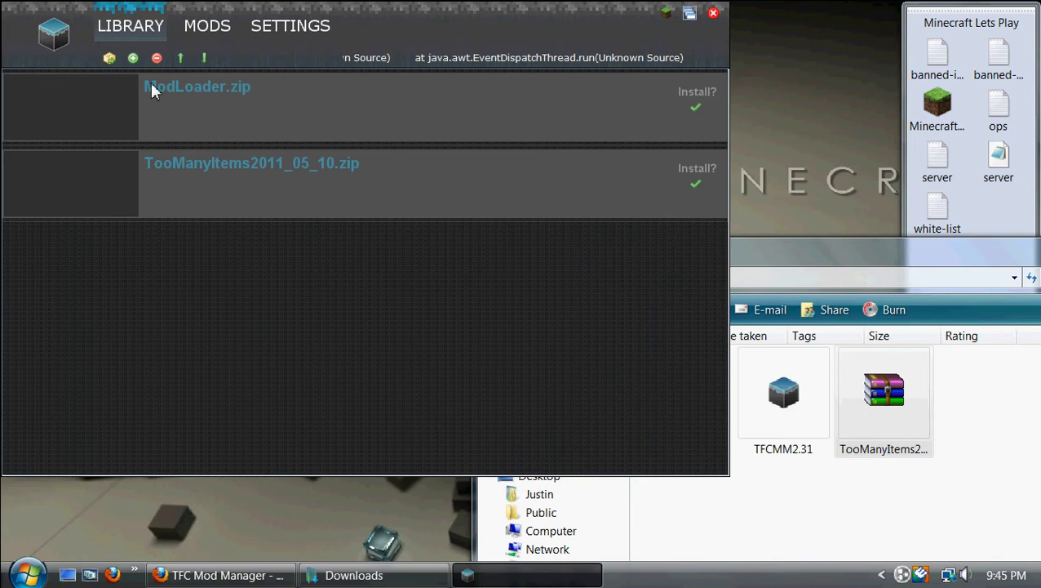
pyautogui.click(114, 59)
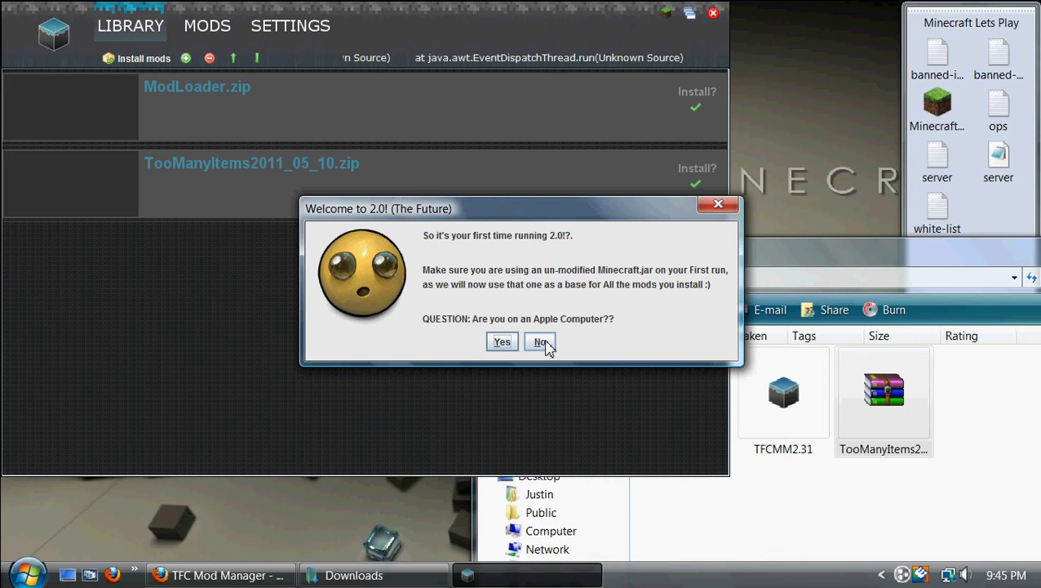
# - Answer No to the Apple-computer question and dismiss the resulting Java error log
pyautogui.click(541, 342)
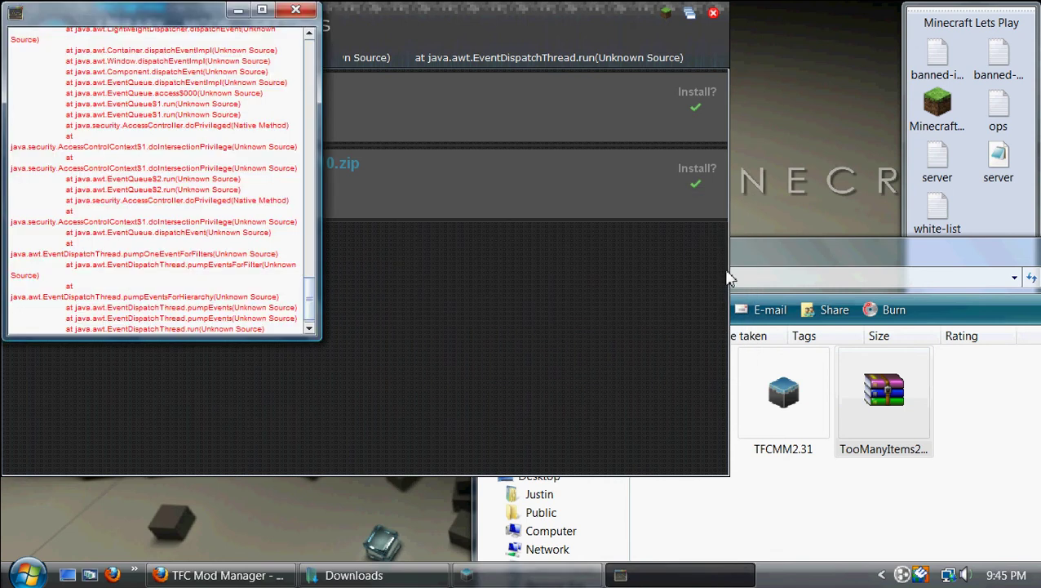
pyautogui.scroll(15, 248, 122)
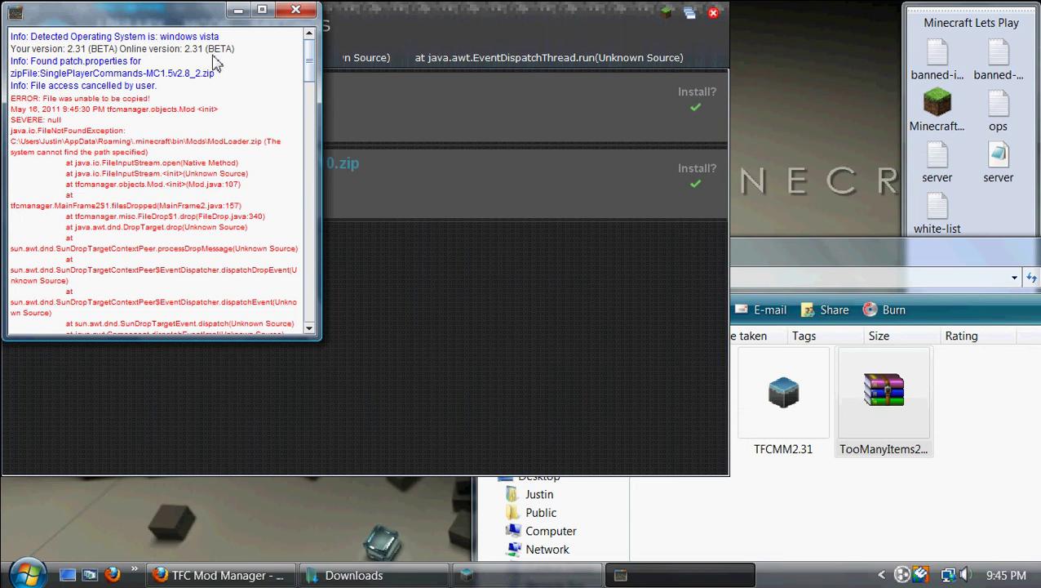
pyautogui.click(297, 11)
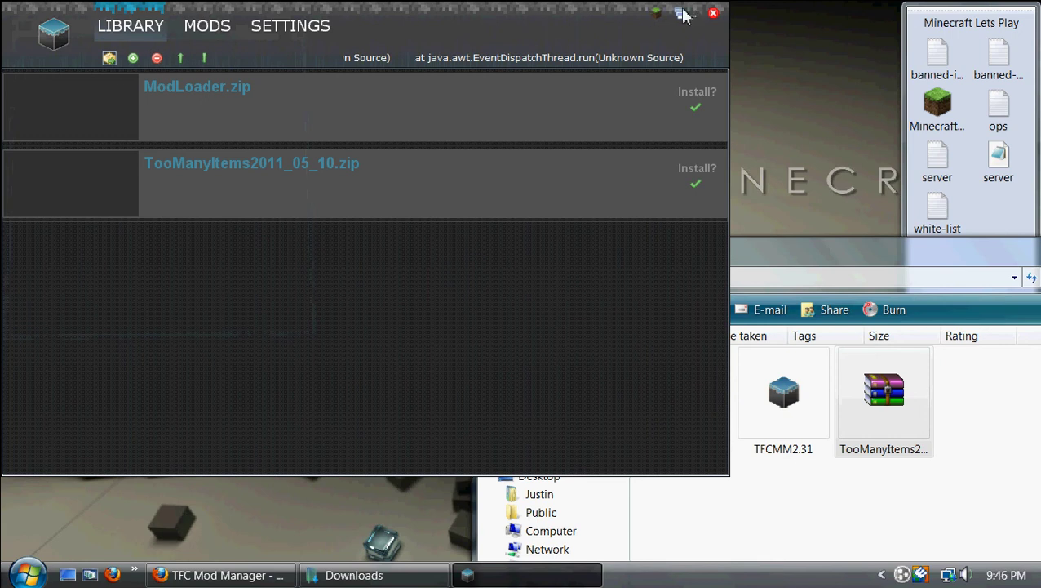
# - Close the current manager, run the old TFCMM2.2, decline its update prompt, and close it
pyautogui.click(713, 14)
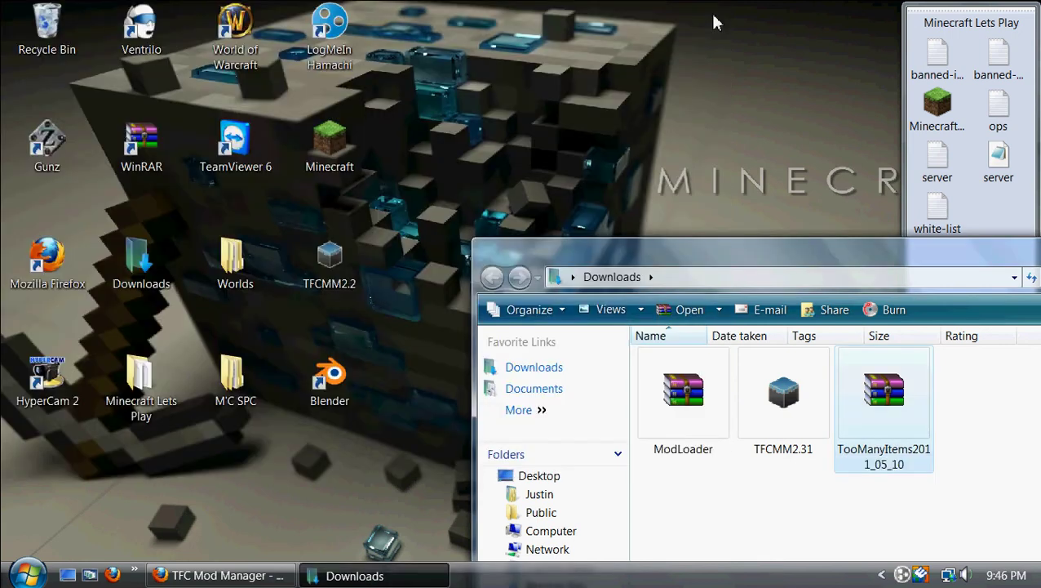
pyautogui.doubleClick(329, 259)
pyautogui.click(585, 306)
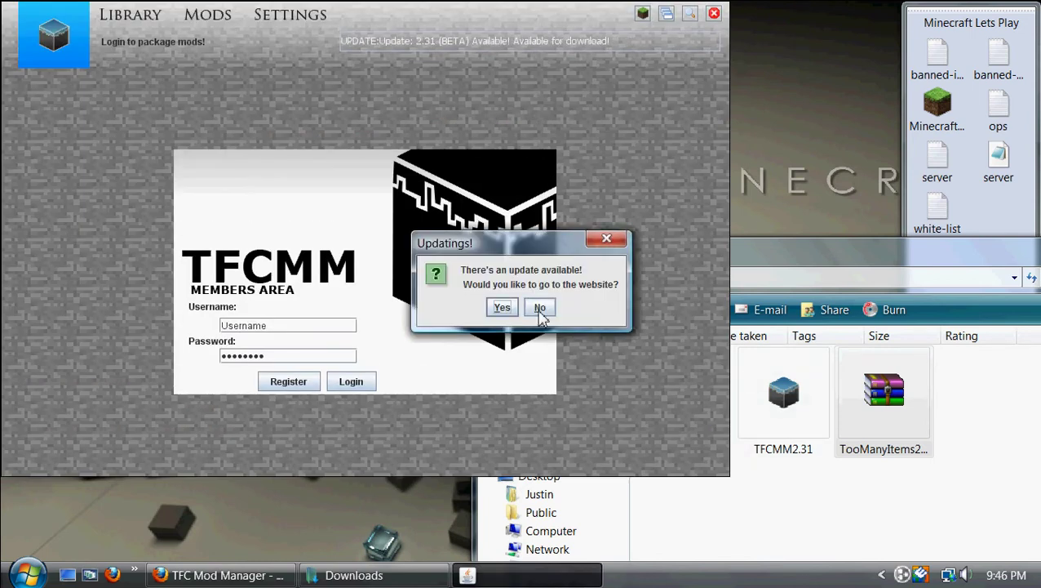
pyautogui.click(607, 237)
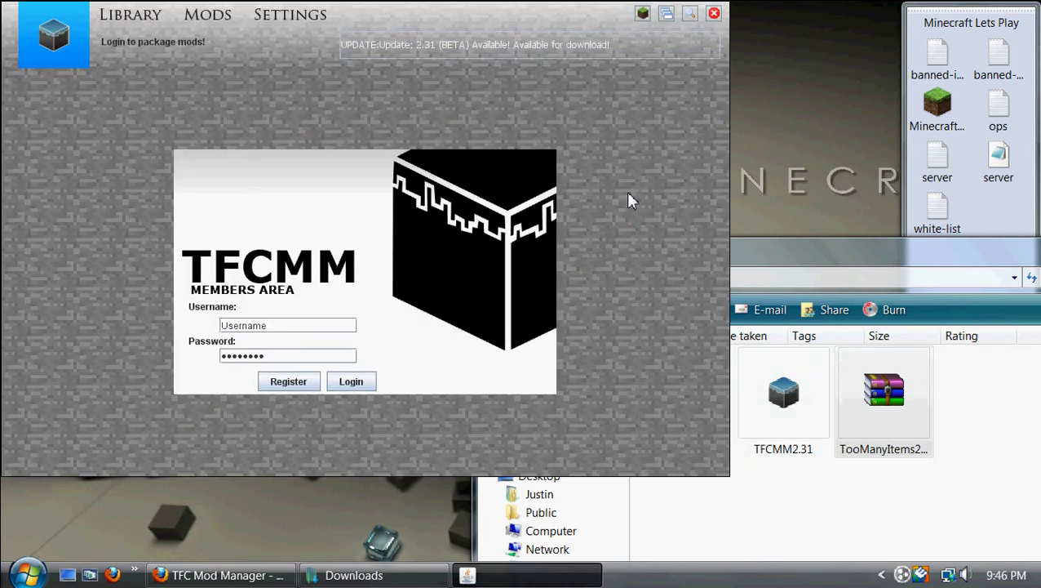
pyautogui.click(714, 14)
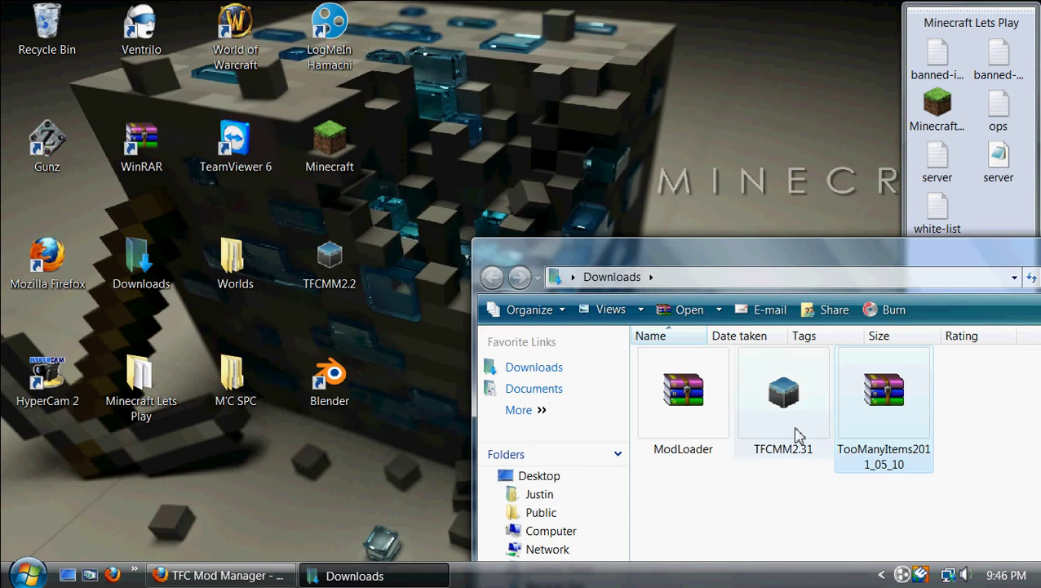
# - Move TFCMM2.31 from Downloads onto the desktop and launch it
pyautogui.click(232, 214)
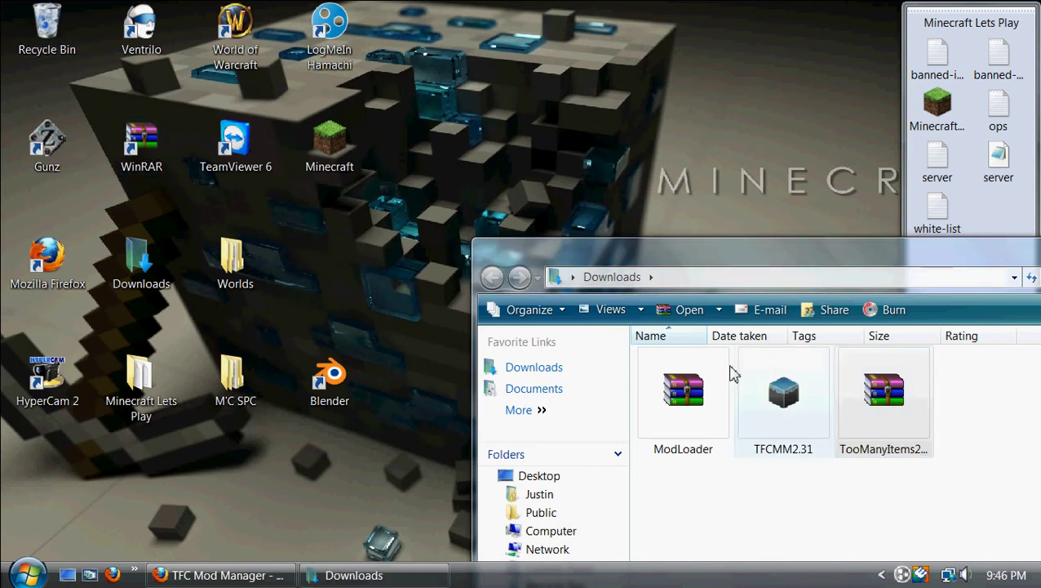
pyautogui.moveTo(755, 374)
pyautogui.mouseDown()
pyautogui.moveTo(293, 267)
pyautogui.moveTo(327, 282)
pyautogui.mouseUp()
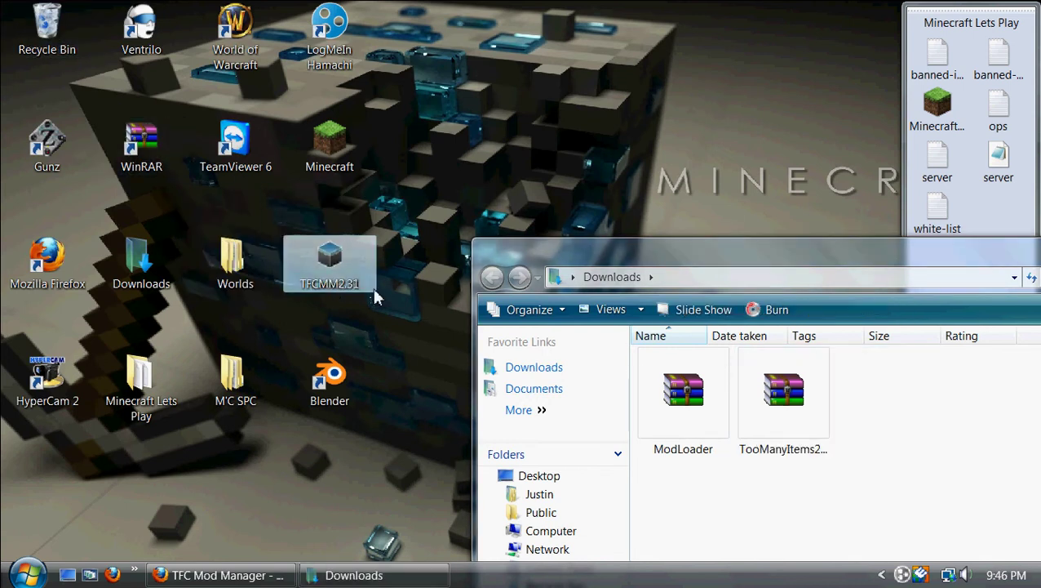
pyautogui.doubleClick(337, 270)
# - Let TFCMM2.31 run and add the ModLoader and TooManyItems files to its mod library
pyautogui.click(555, 303)
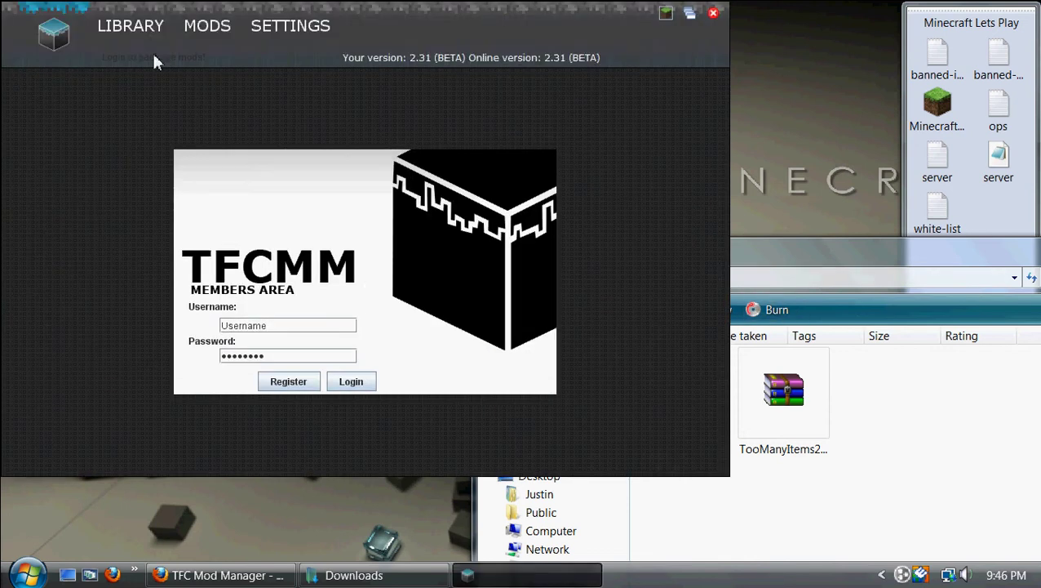
pyautogui.click(132, 37)
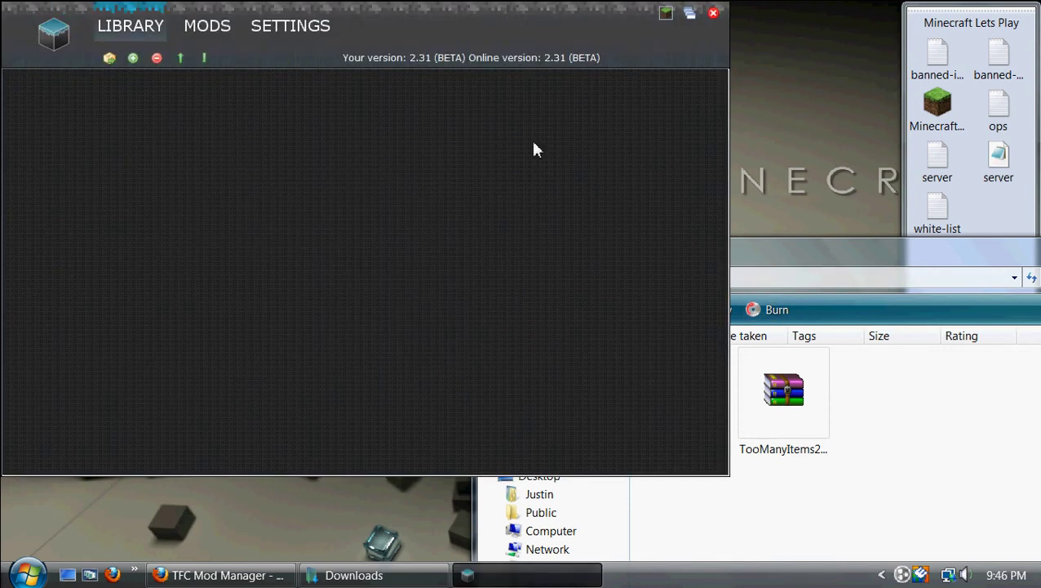
pyautogui.click(841, 370)
pyautogui.moveTo(677, 392)
pyautogui.mouseDown()
pyautogui.moveTo(507, 365)
pyautogui.moveTo(326, 245)
pyautogui.mouseUp()
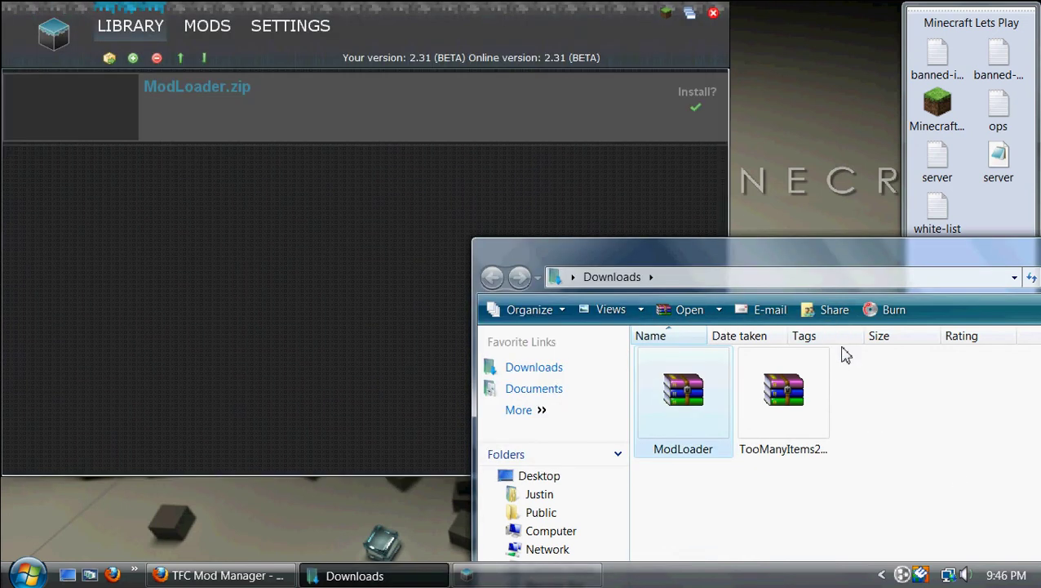
pyautogui.moveTo(783, 391)
pyautogui.mouseDown()
pyautogui.moveTo(818, 403)
pyautogui.moveTo(263, 157)
pyautogui.mouseUp()
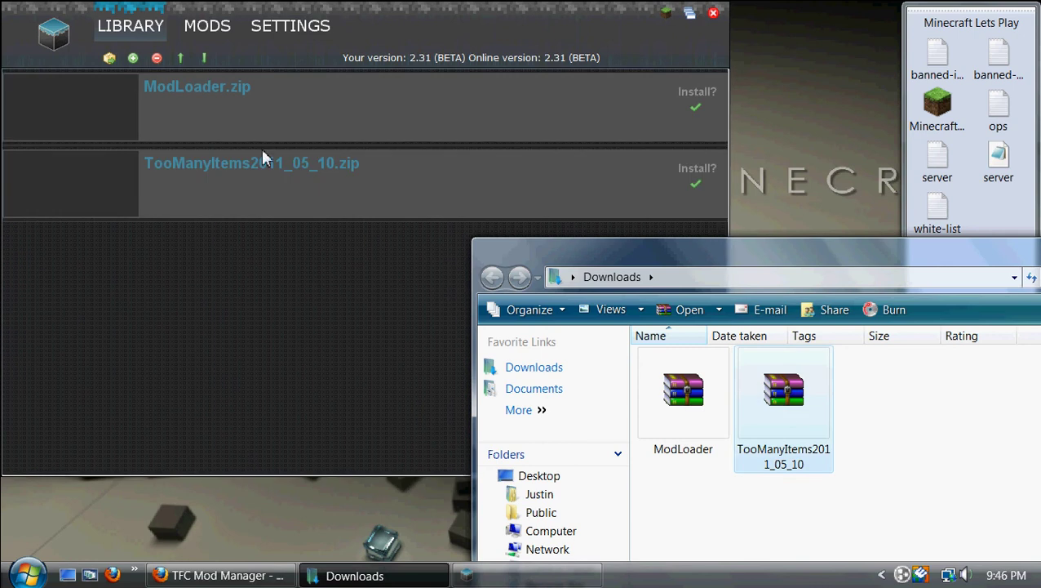
# - Install both mods ('All done! 2 Mods Installed!'), close the manager, and select both archives
pyautogui.click(111, 60)
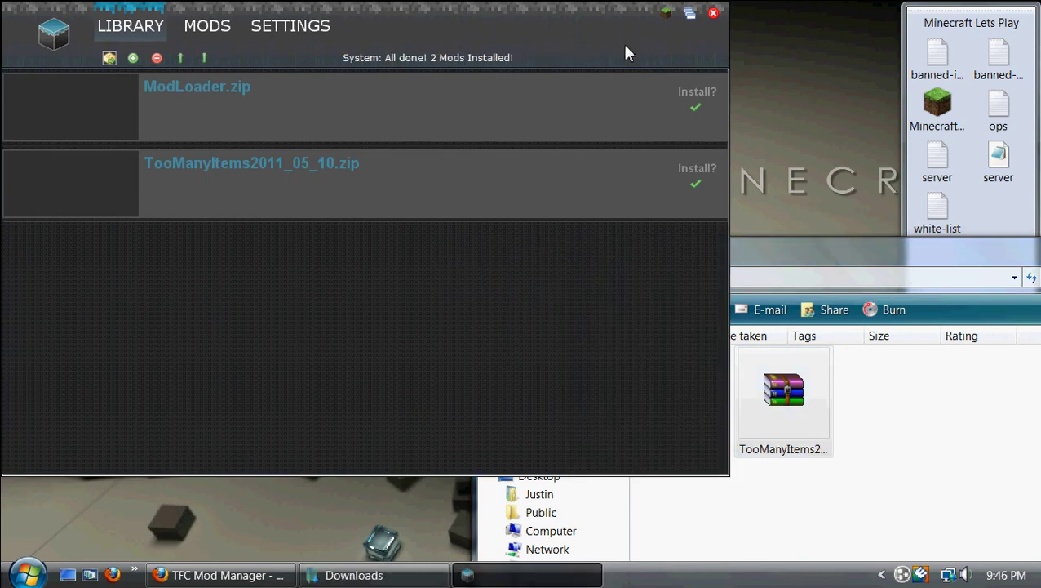
pyautogui.click(712, 20)
pyautogui.moveTo(824, 238); pyautogui.dragTo(730, 200)
# - Delete the ModLoader and TooManyItems archives from Downloads and close the emptied folder
pyautogui.moveTo(800, 446); pyautogui.dragTo(510, 273)
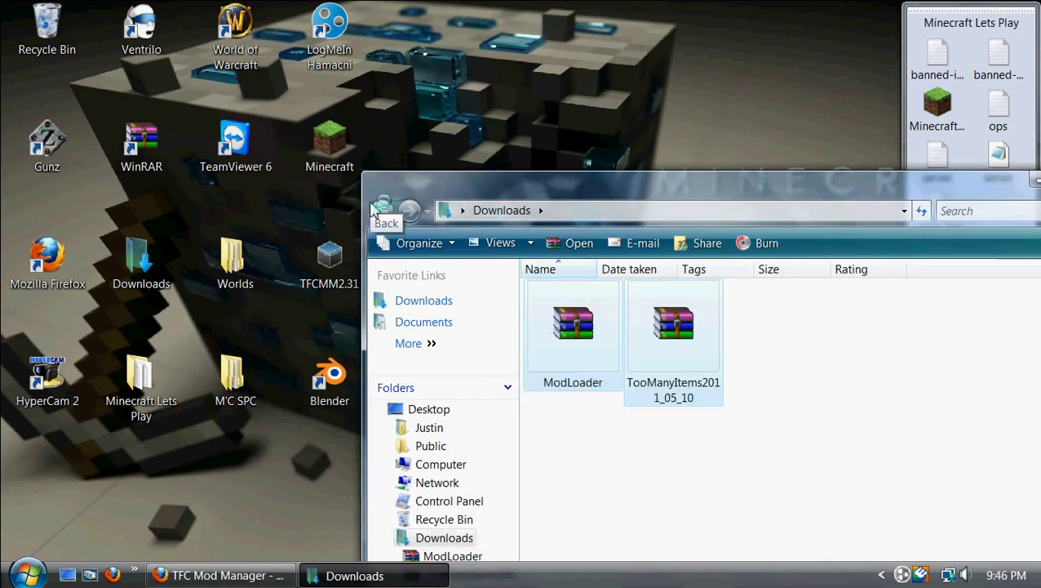
pyautogui.press('Delete')
pyautogui.click(586, 304)
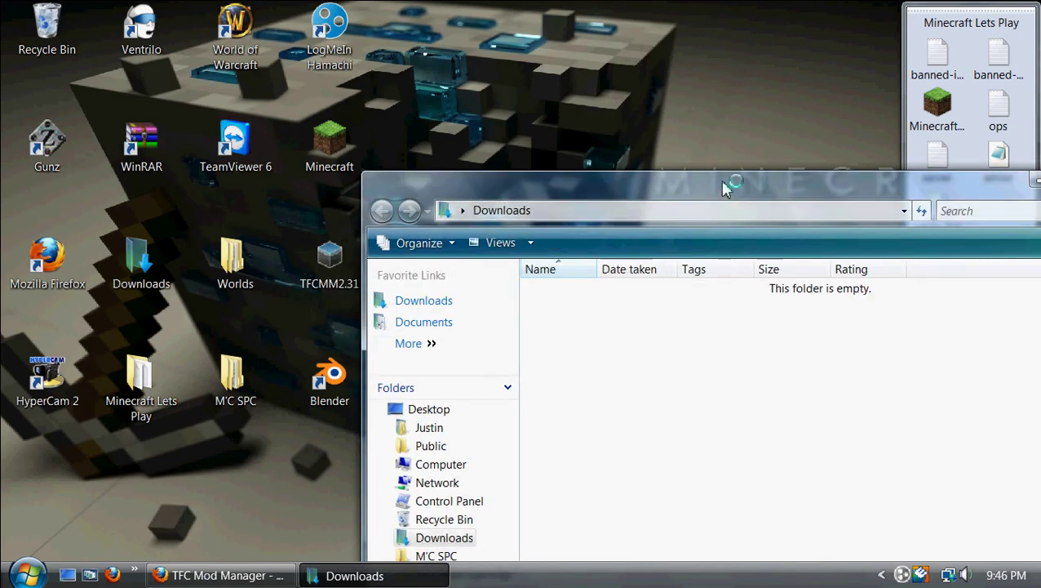
pyautogui.moveTo(725, 181); pyautogui.dragTo(584, 181)
pyautogui.click(957, 180)
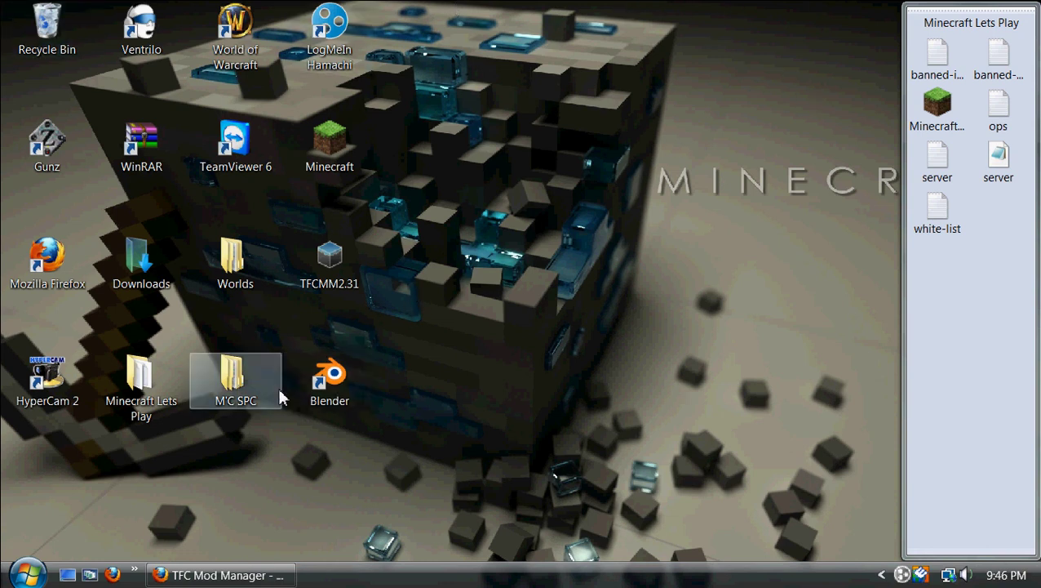
# - Launch Minecraft from the desktop, log in, and maximize the game window
pyautogui.doubleClick(319, 155)
pyautogui.click(581, 309)
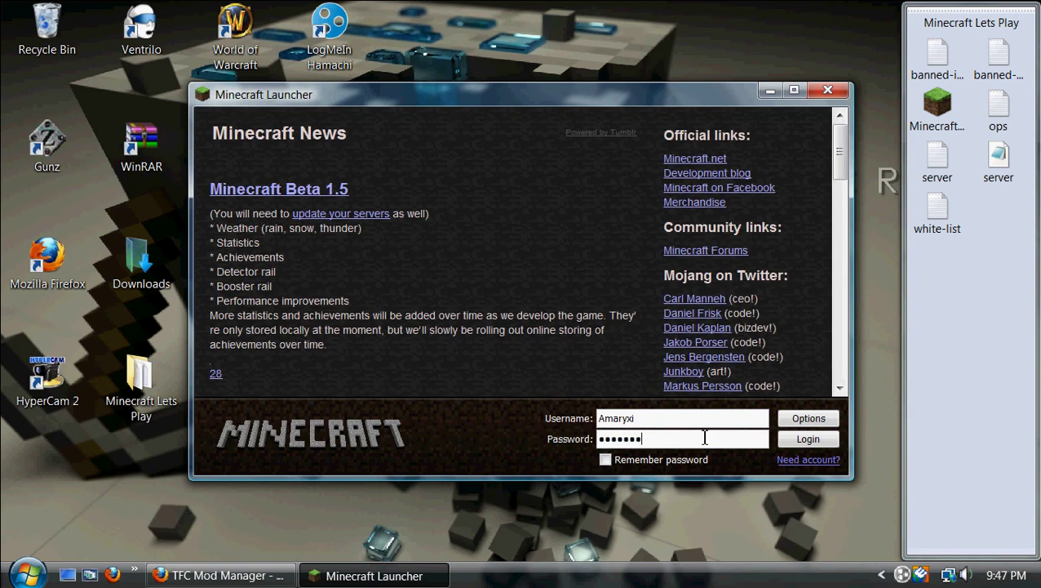
pyautogui.press('Return')
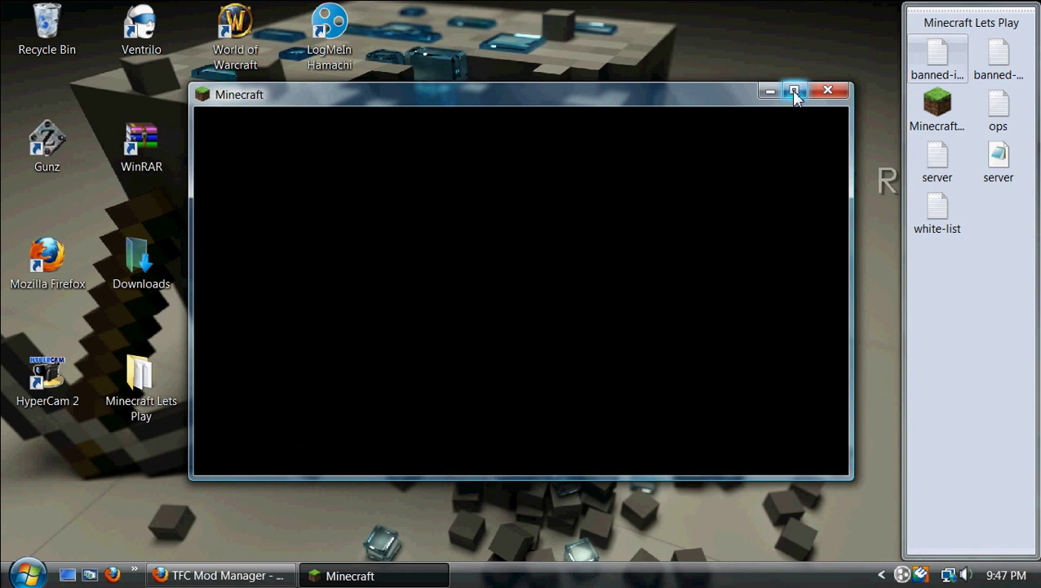
pyautogui.click(794, 91)
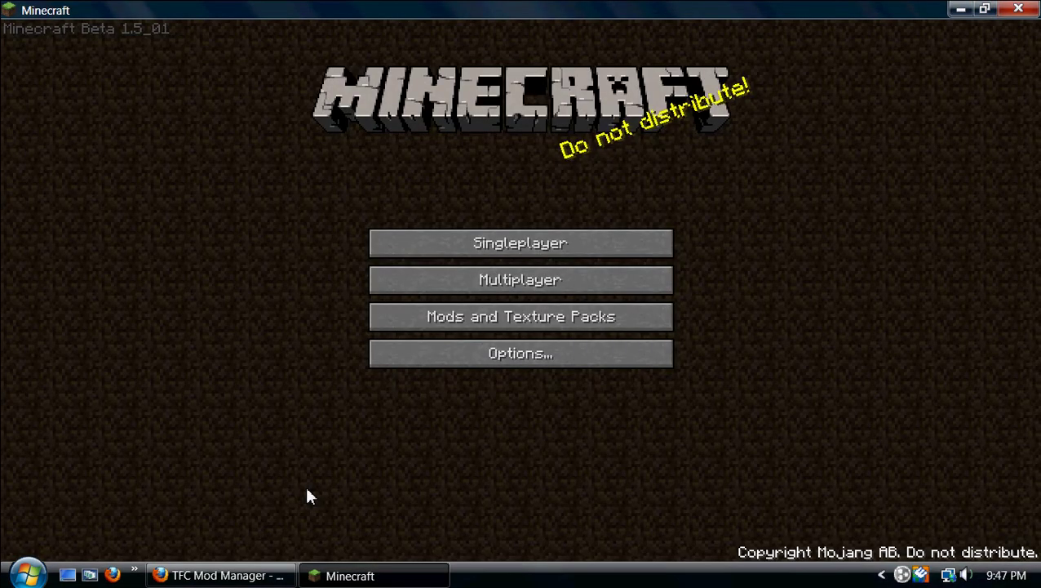
# - Create and generate a new singleplayer world
pyautogui.click(549, 243)
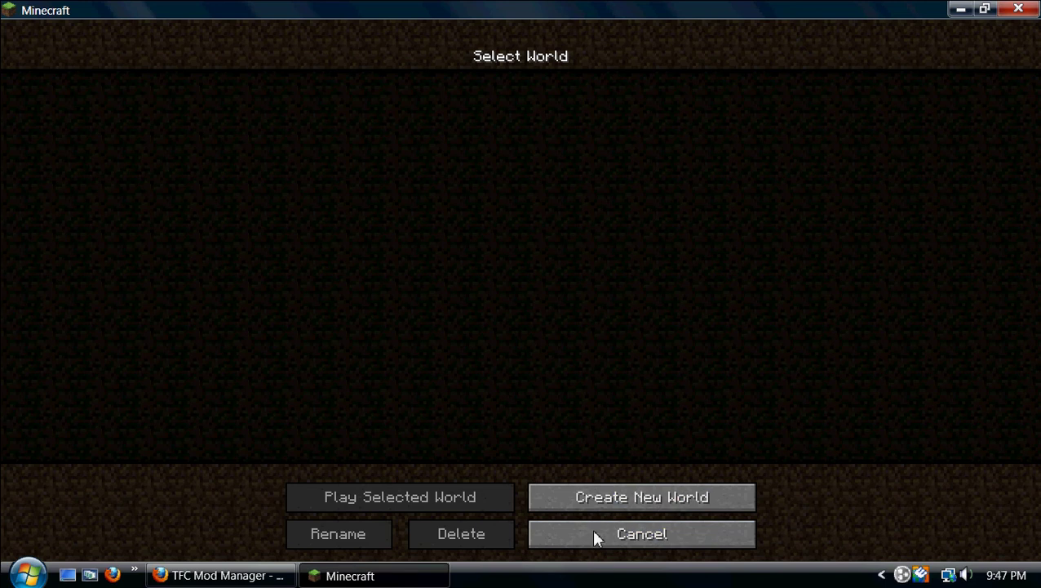
pyautogui.click(572, 497)
pyautogui.click(476, 336)
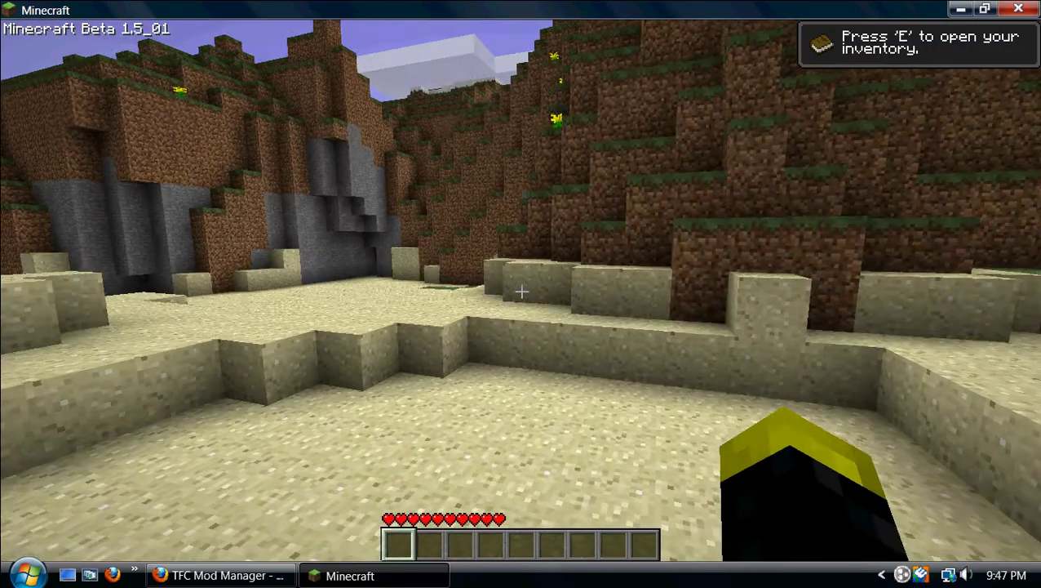
# - From the TooManyItems grid, add golden helmet, leggings, boots, chestplate and 64 Flint to the inventory
pyautogui.press('e')
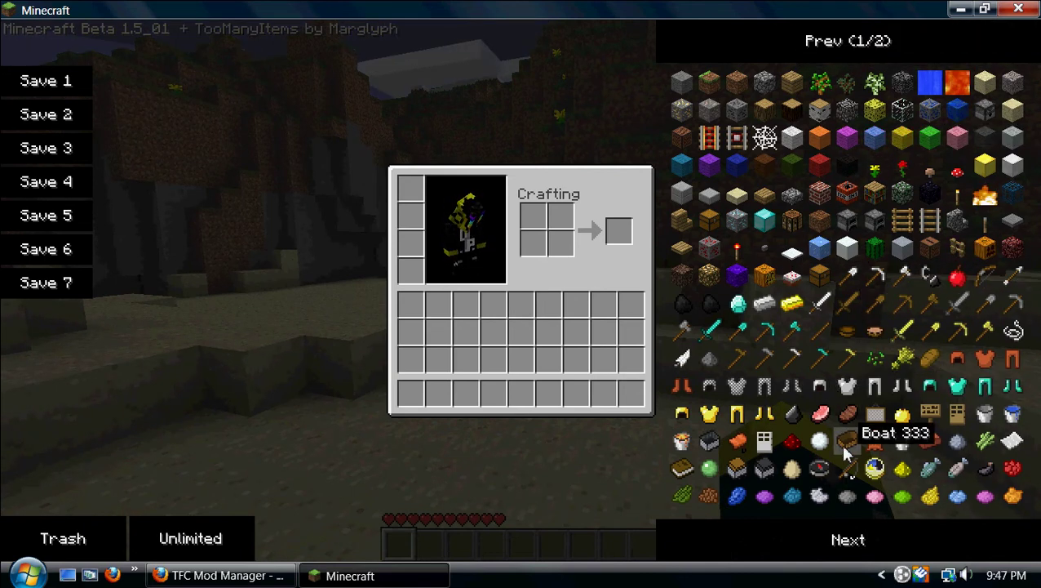
pyautogui.click(685, 417)
pyautogui.click(738, 416)
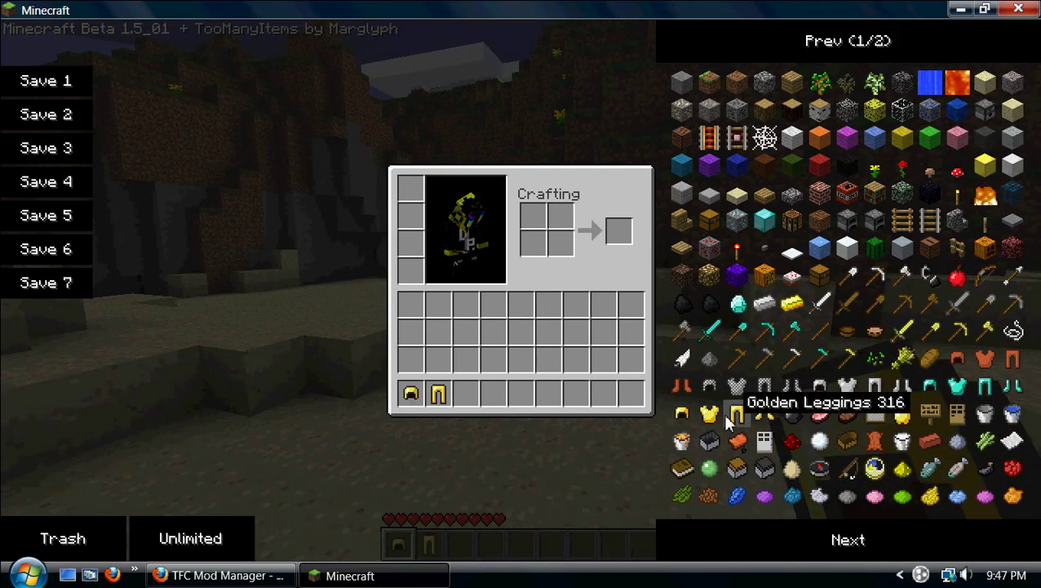
pyautogui.click(777, 416)
pyautogui.click(711, 415)
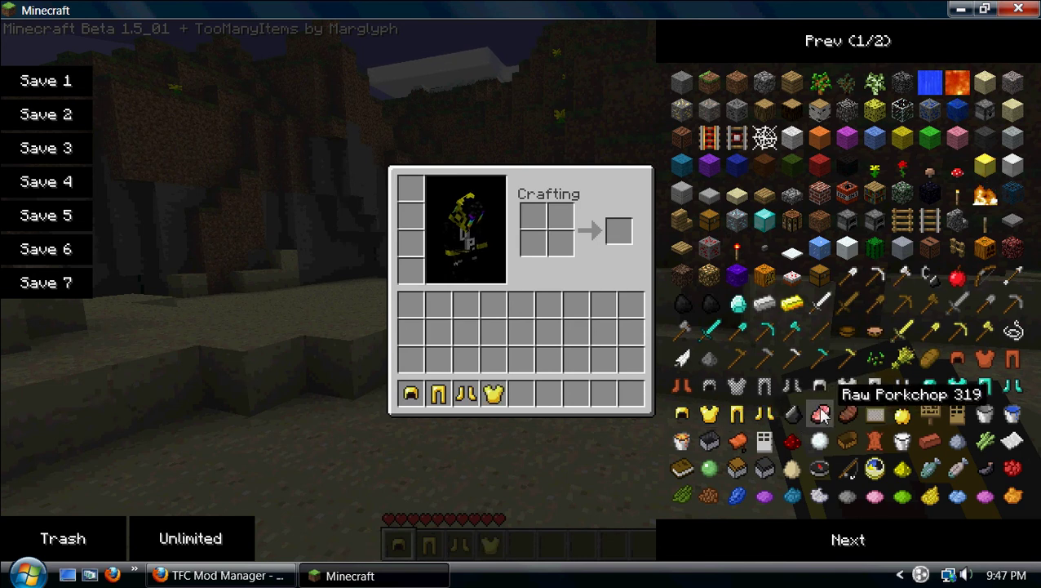
pyautogui.click(793, 413)
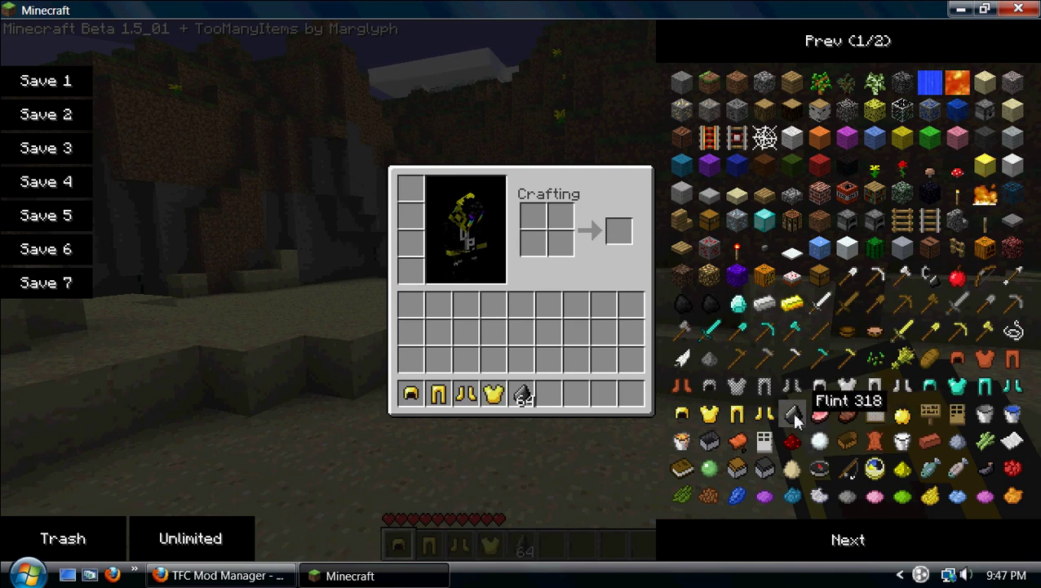
pyautogui.click(532, 406)
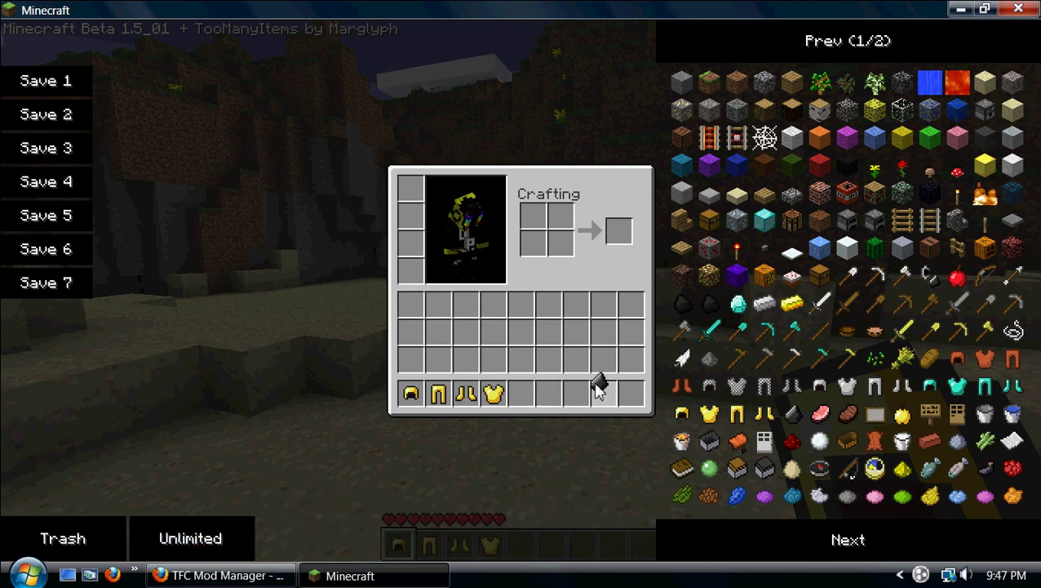
# - Drop two flint from the hotbar's flint slot and walk over them to pick them back up
pyautogui.press('e')
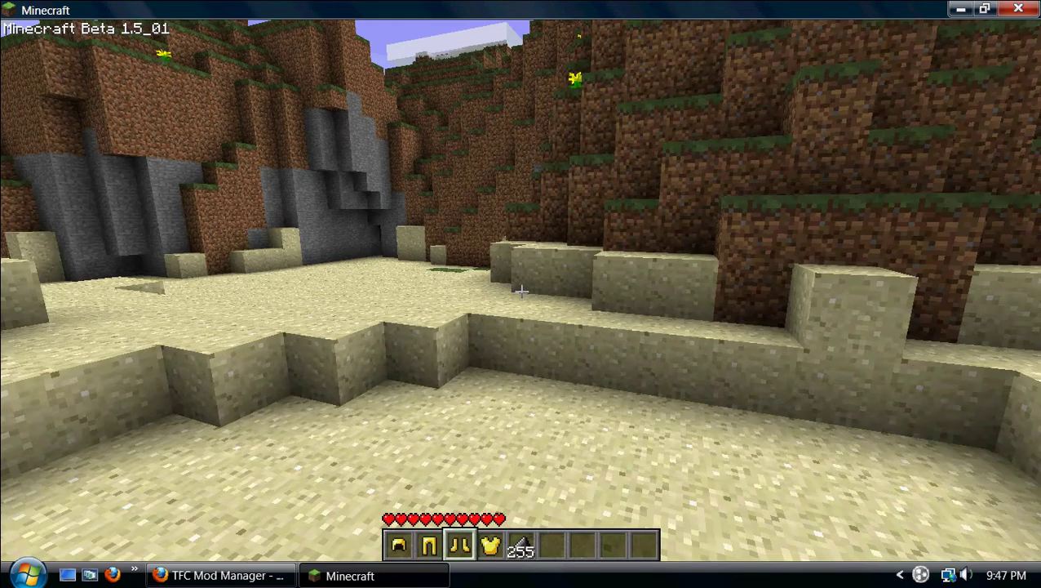
pyautogui.press('5')
pyautogui.press('q')
pyautogui.press('q')
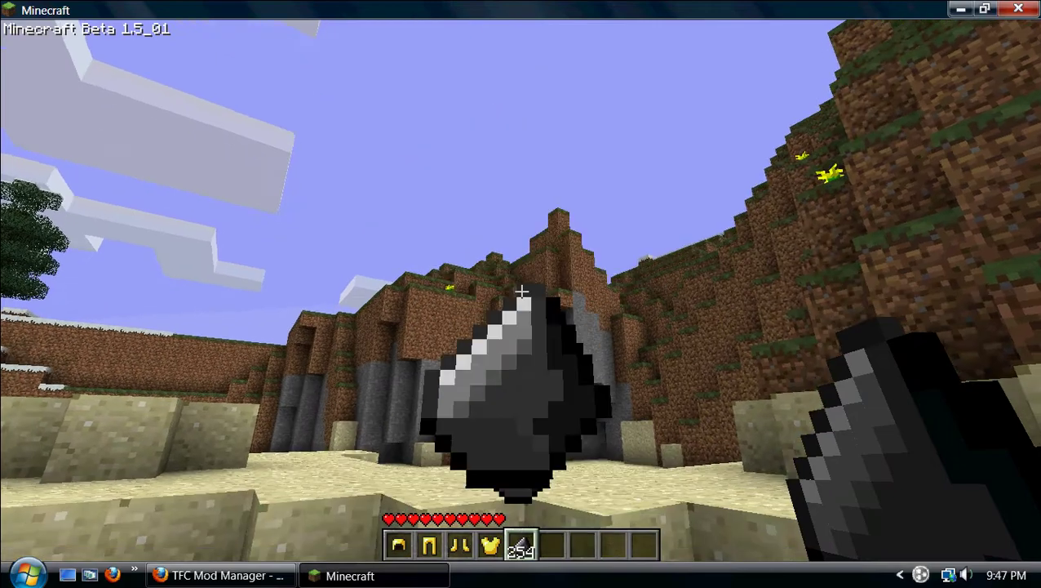
pyautogui.press('q')
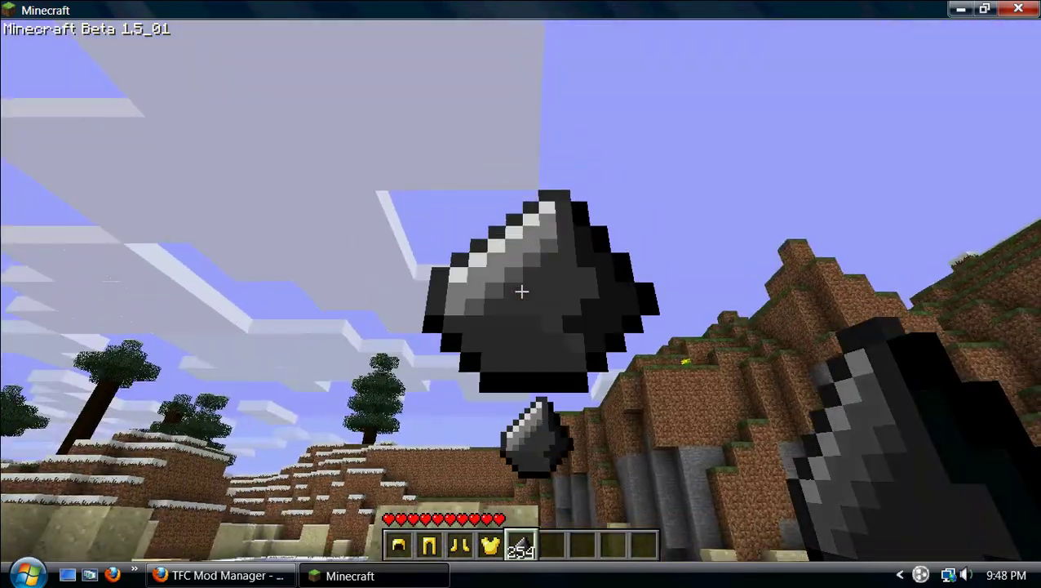
pyautogui.press('w')
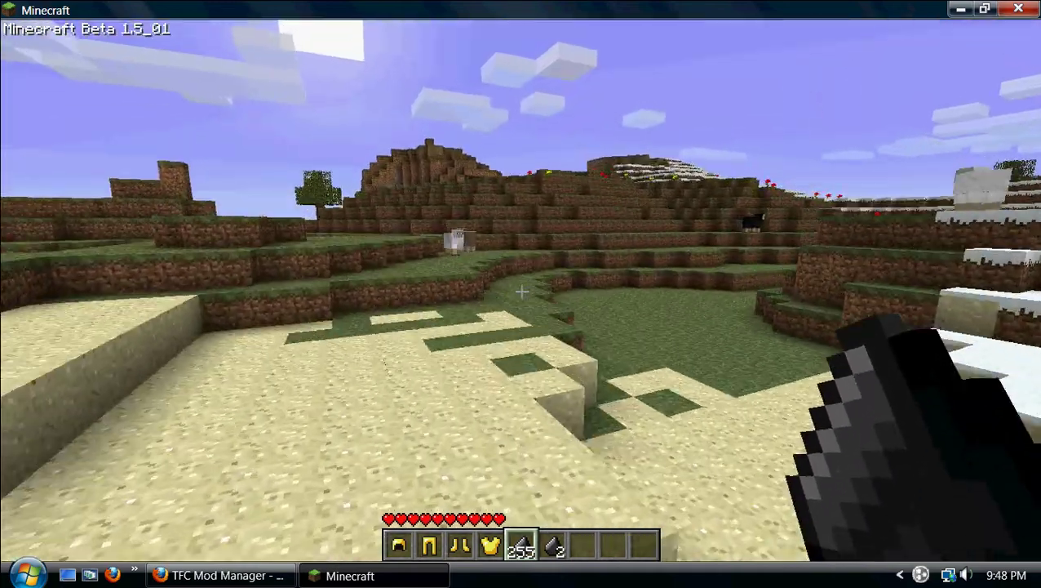
# - Climb the grass terraces to the plateau and hit the cow
pyautogui.press('w')
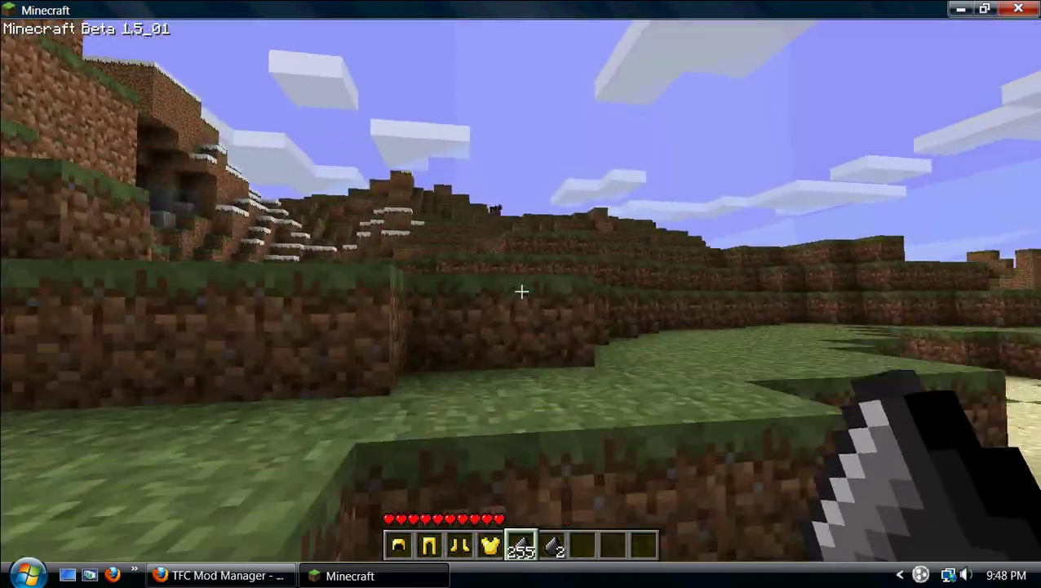
pyautogui.press('w')
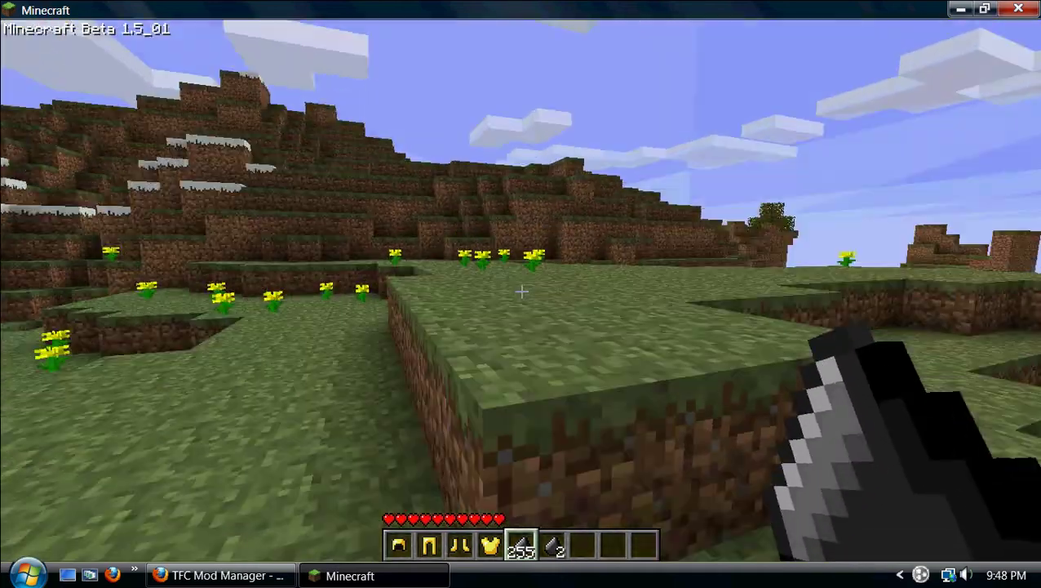
pyautogui.press('w')
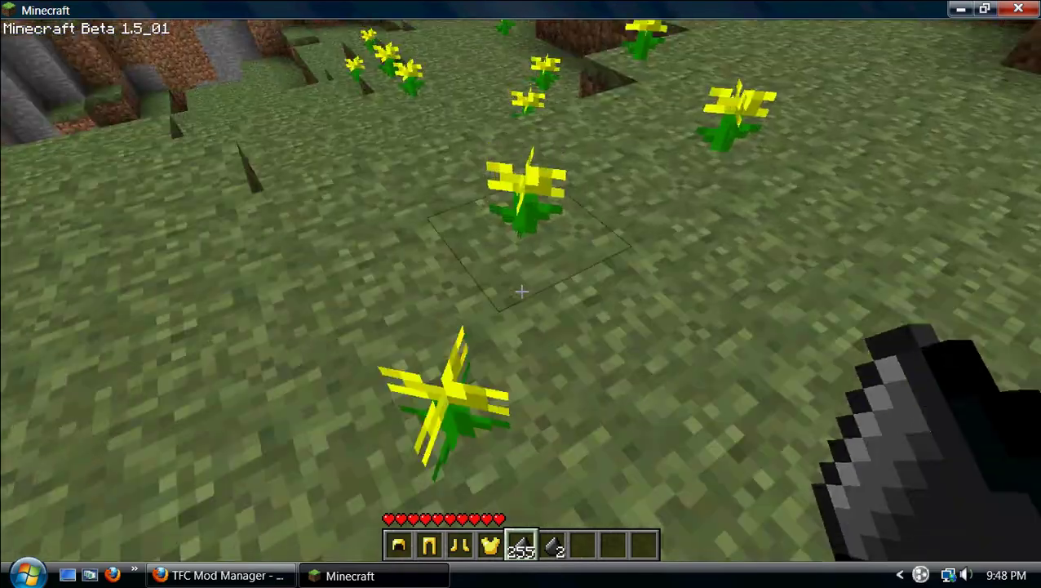
pyautogui.press('w')
pyautogui.press('space')
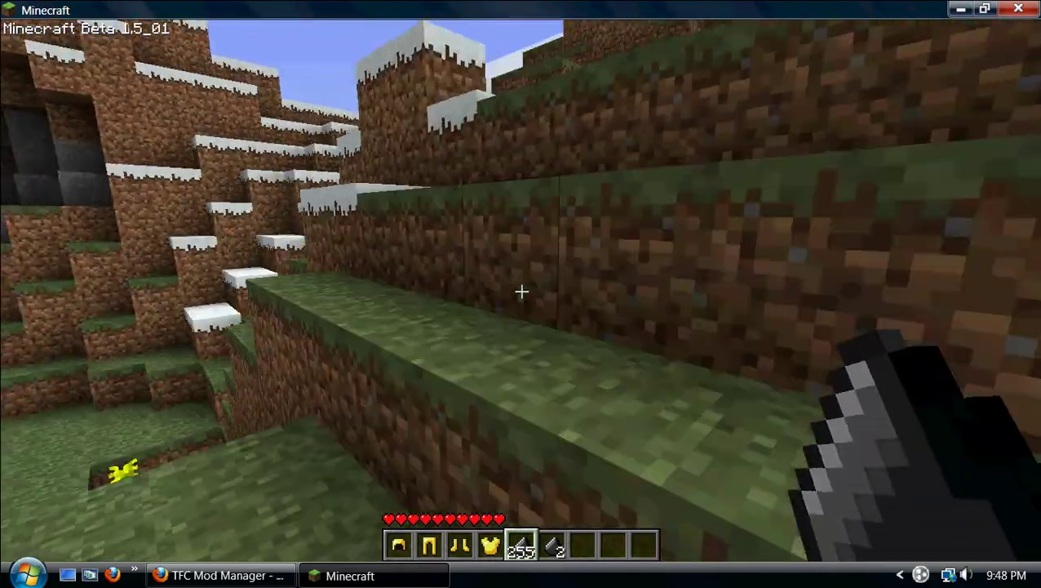
pyautogui.press('w')
pyautogui.press('space')
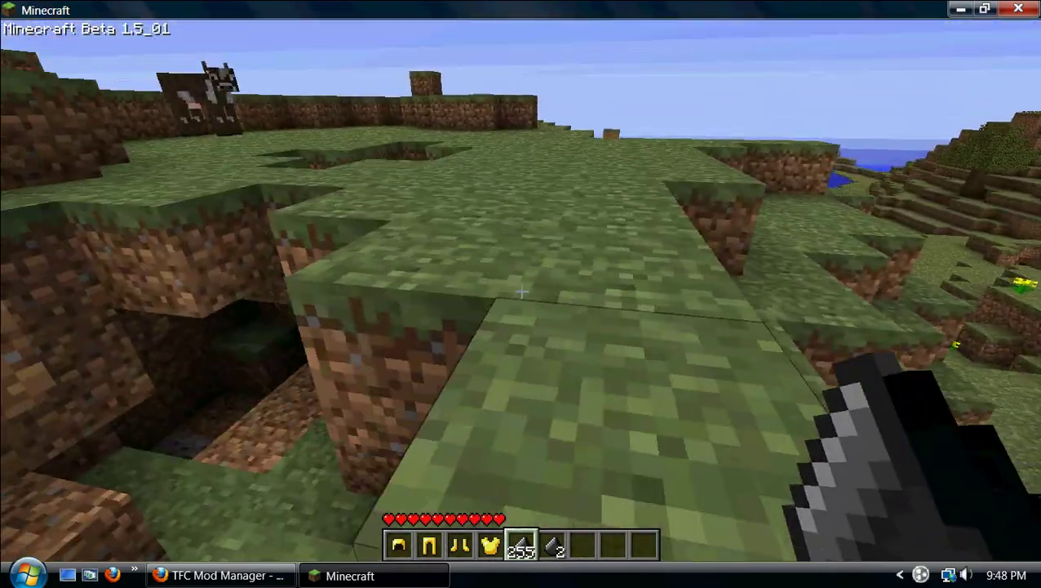
pyautogui.press('w')
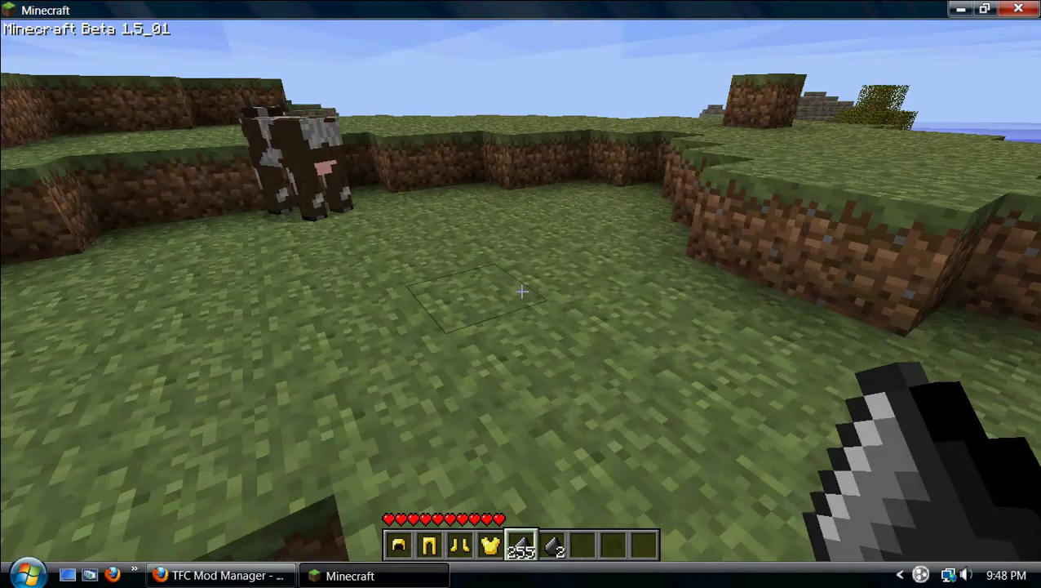
pyautogui.click(521, 290)
# - Add a 64-stack of Fire from TooManyItems to the hotbar and hold it
pyautogui.press('e')
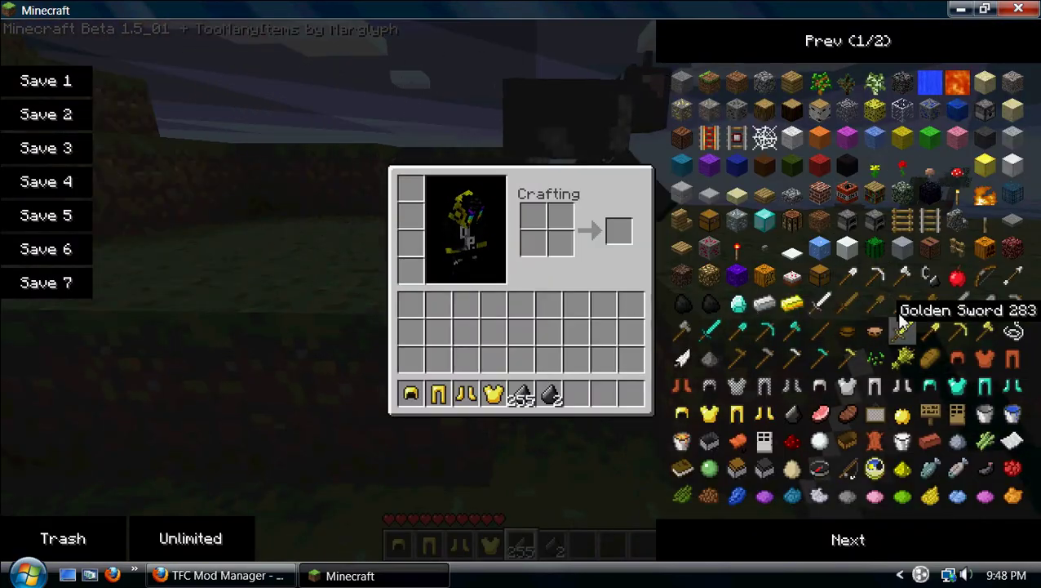
pyautogui.click(984, 200)
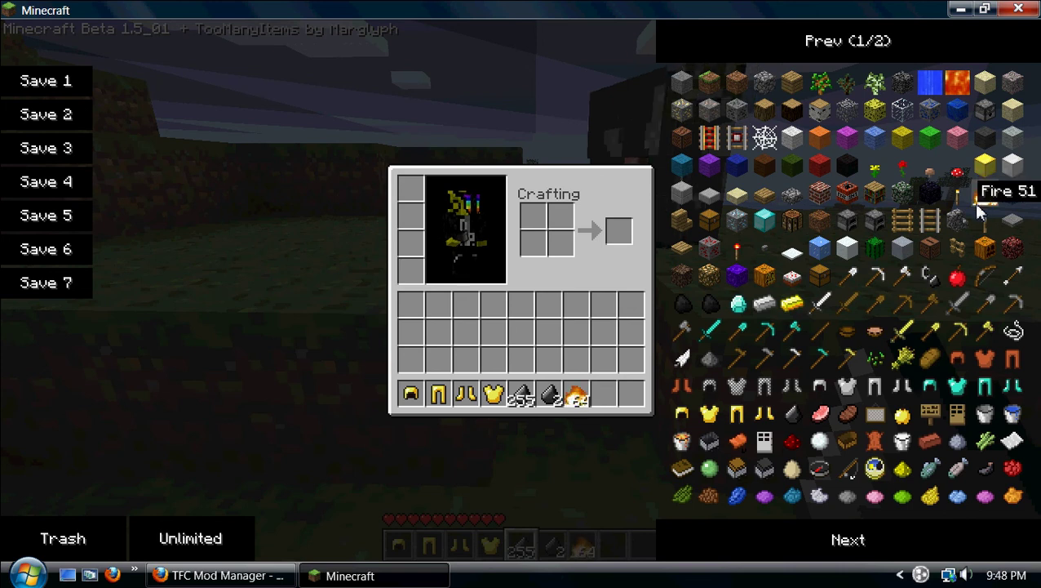
pyautogui.press('e')
pyautogui.press('7')
# - Place fire around the cow and on the grass, burning it away, then head toward the hill
pyautogui.rightClick(521, 291)
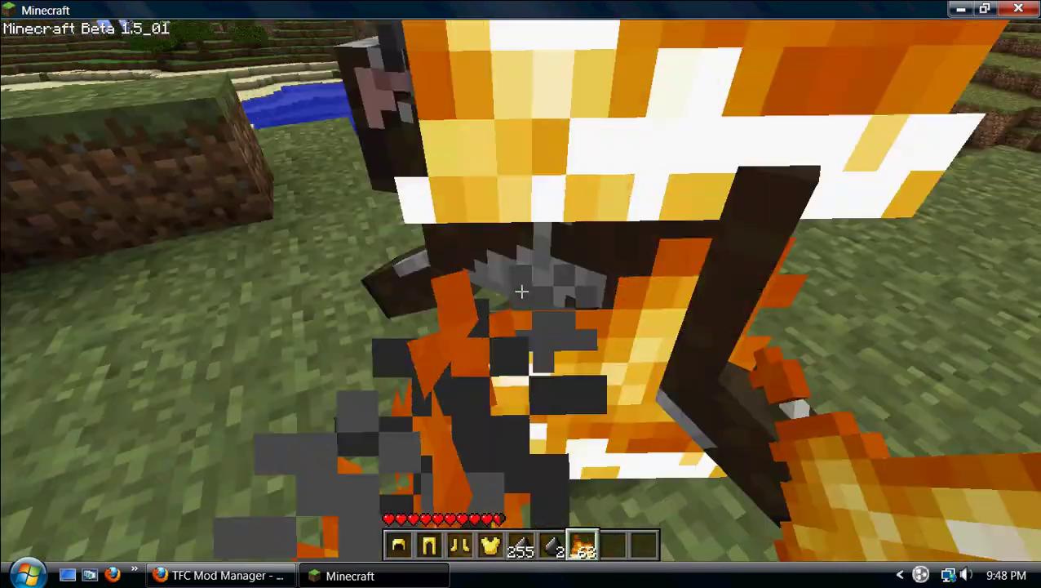
pyautogui.rightClick(521, 291)
pyautogui.rightClick(522, 291)
pyautogui.rightClick(522, 291)
pyautogui.rightClick(522, 291)
pyautogui.rightClick(521, 291)
pyautogui.rightClick(521, 291)
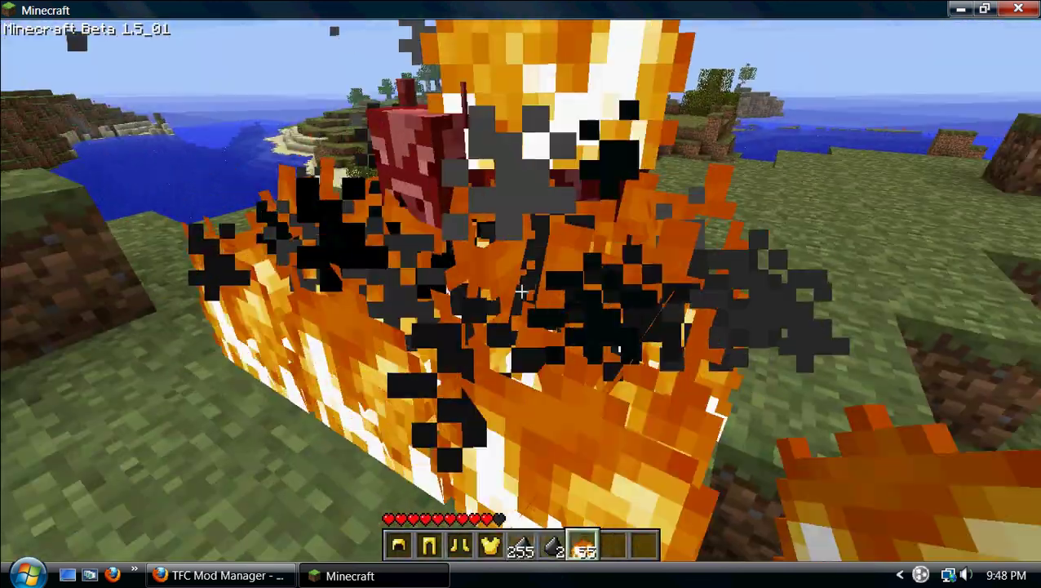
pyautogui.rightClick(522, 292)
pyautogui.rightClick(522, 291)
pyautogui.rightClick(521, 292)
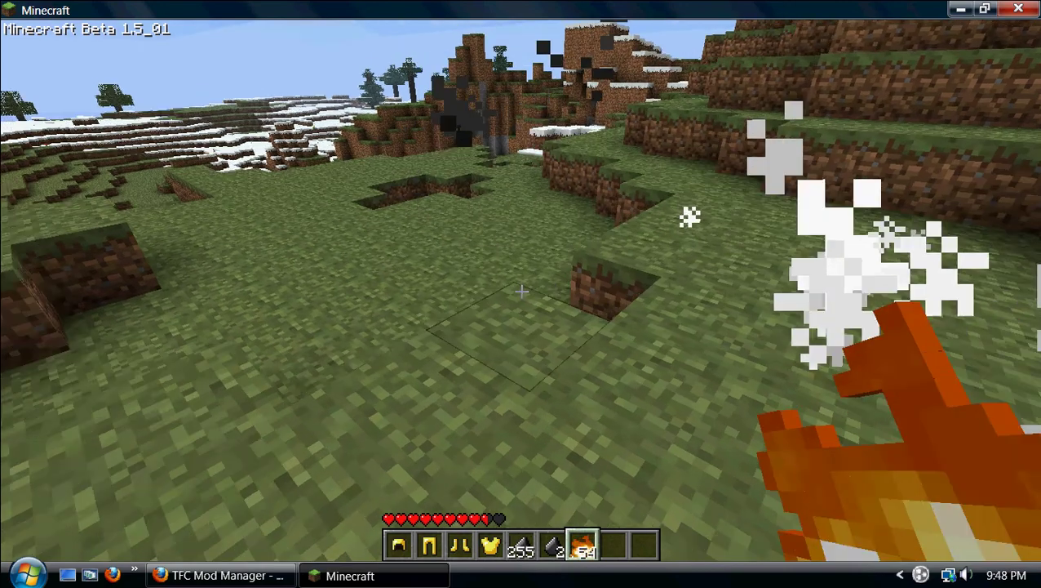
pyautogui.press('w')
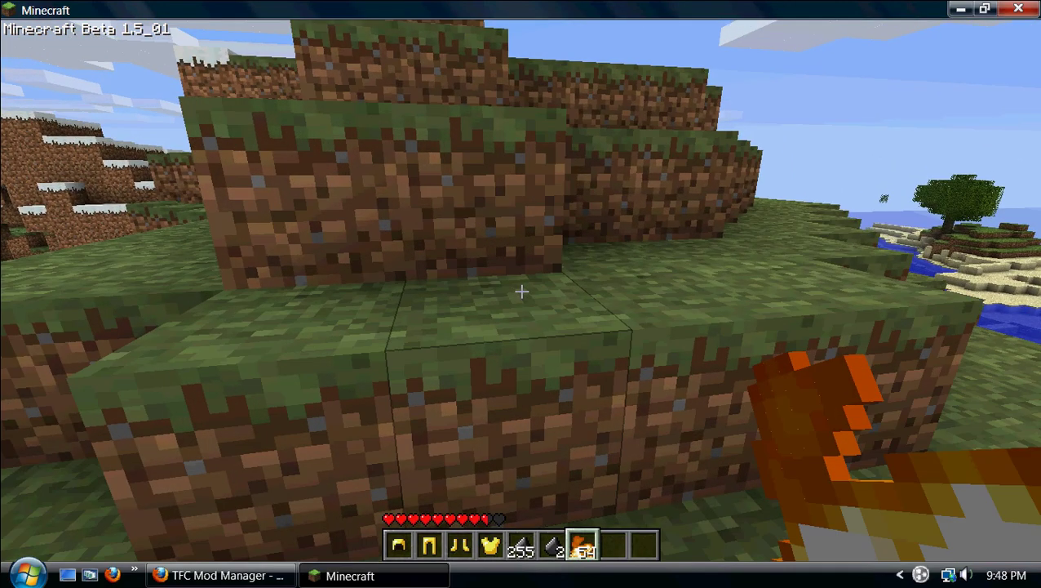